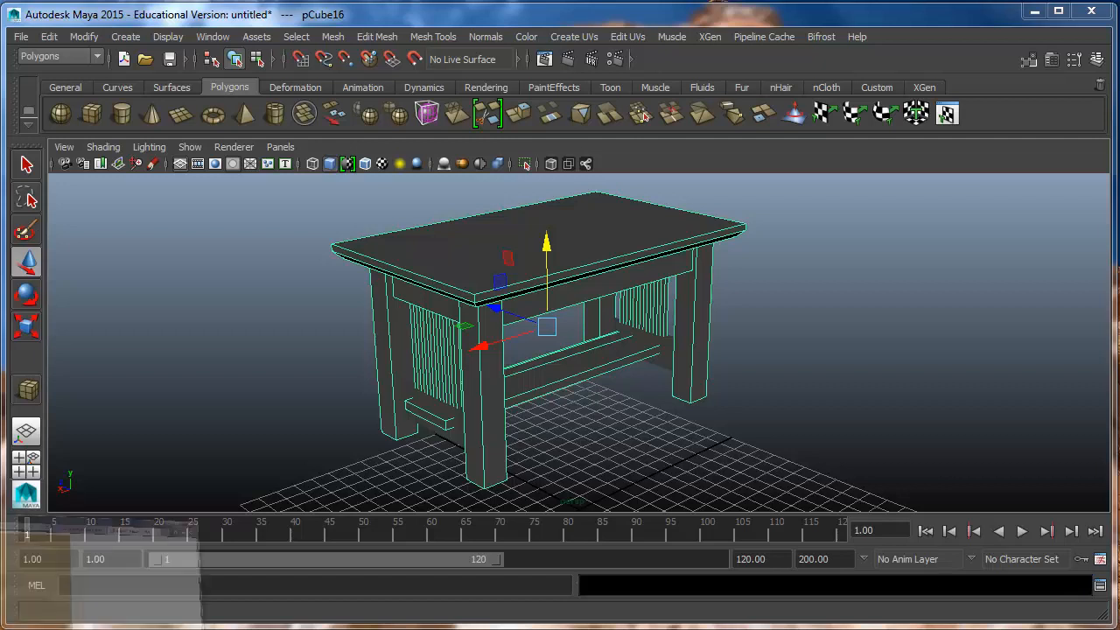
Step: Switch to the web browser and examine the seamless wood textures in the image results and the full-size light wood image
key(alt+Tab)
click(626, 55)
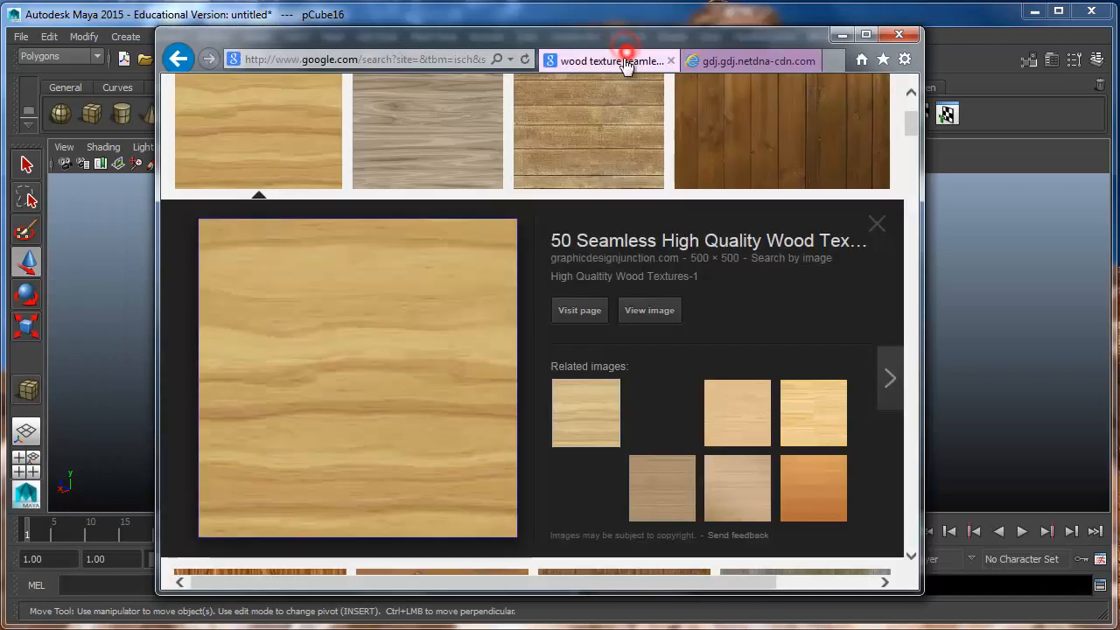
scroll(551, 202, up, 3)
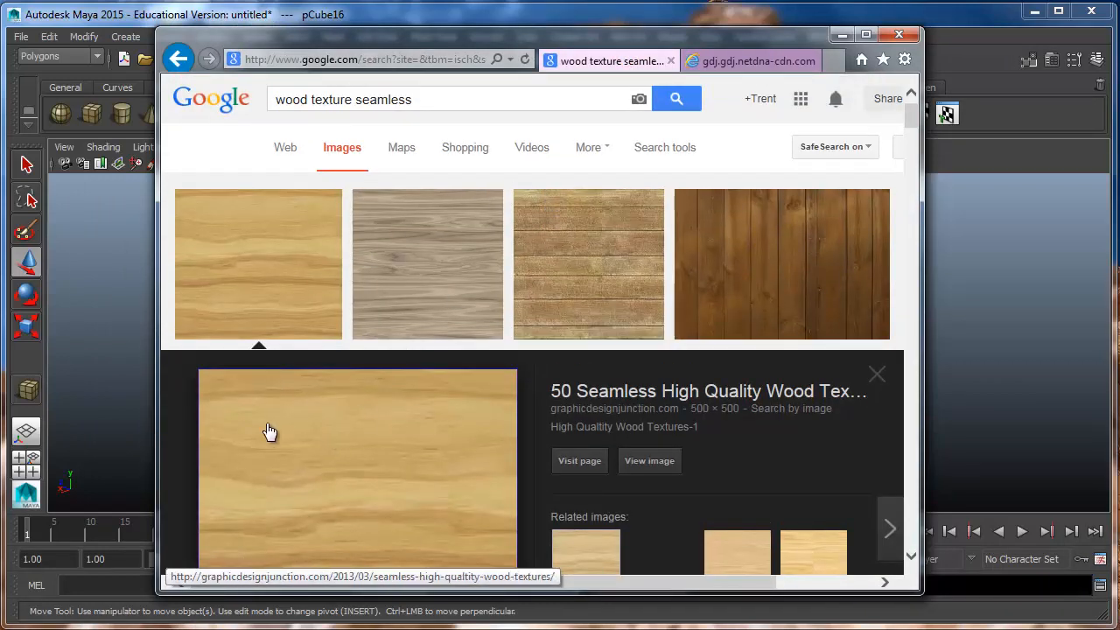
scroll(258, 427, down, 2)
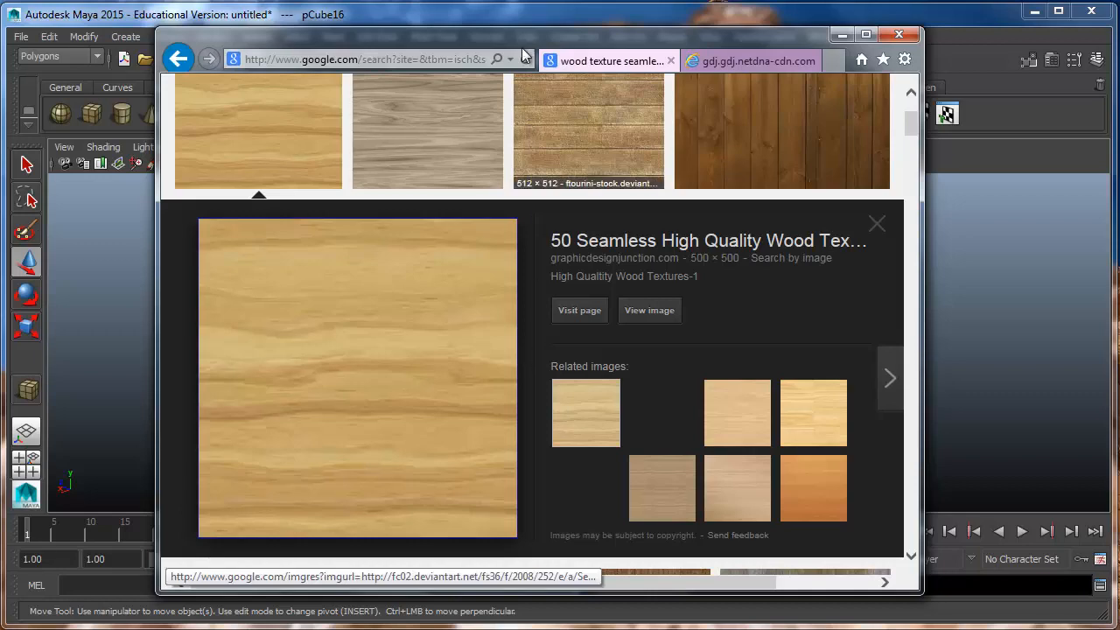
scroll(446, 265, up, 2)
scroll(446, 264, down, 4)
scroll(446, 262, down, 2)
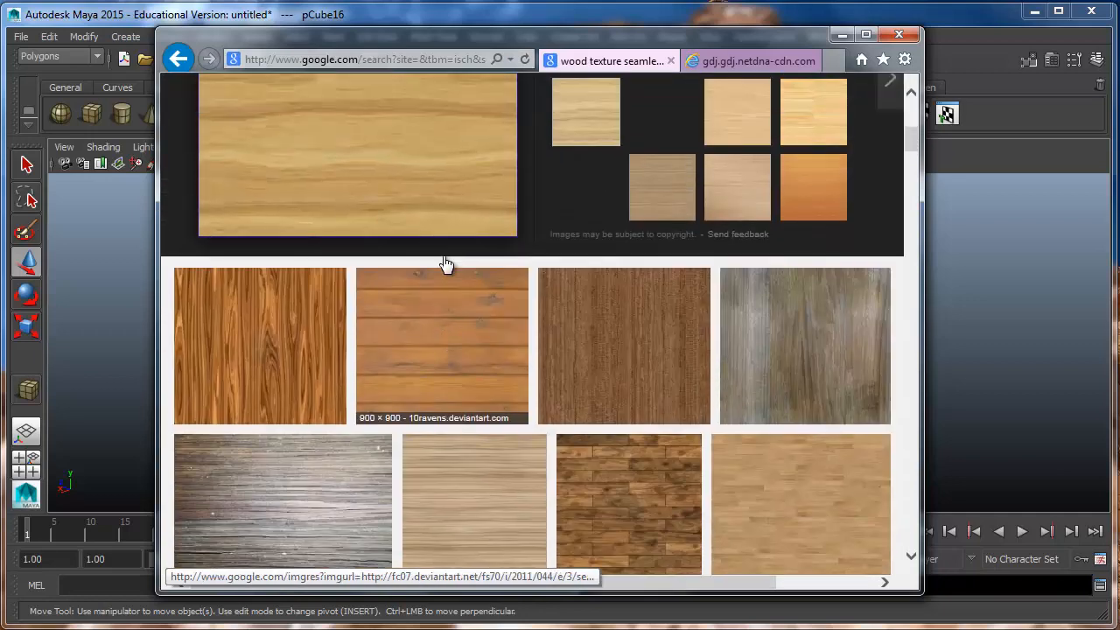
scroll(565, 110, up, 4)
click(715, 63)
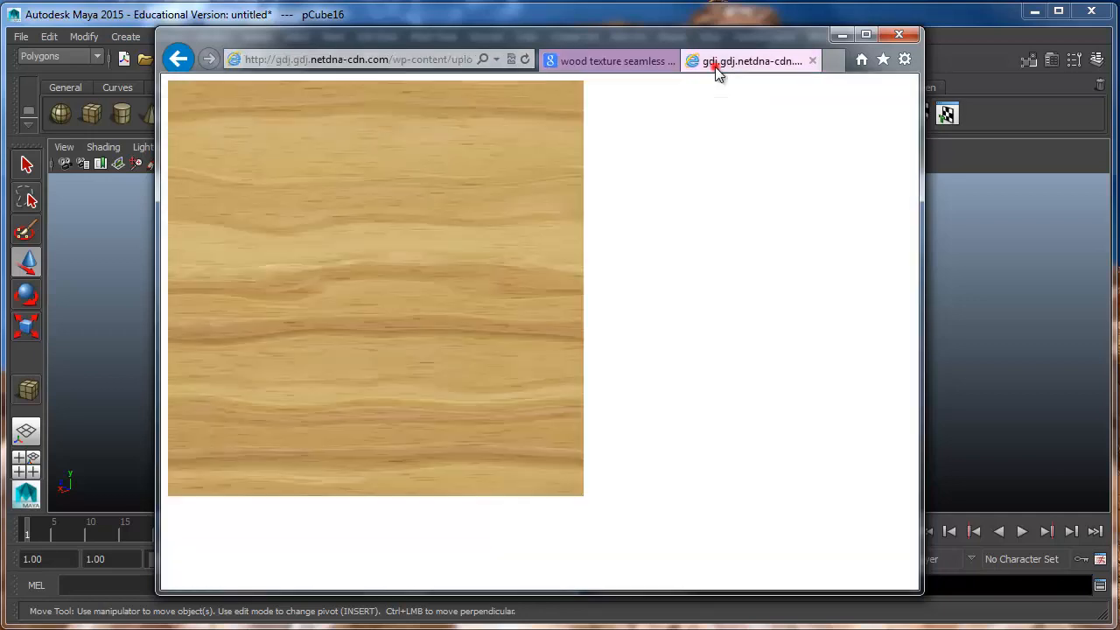
right_click(390, 275)
click(589, 61)
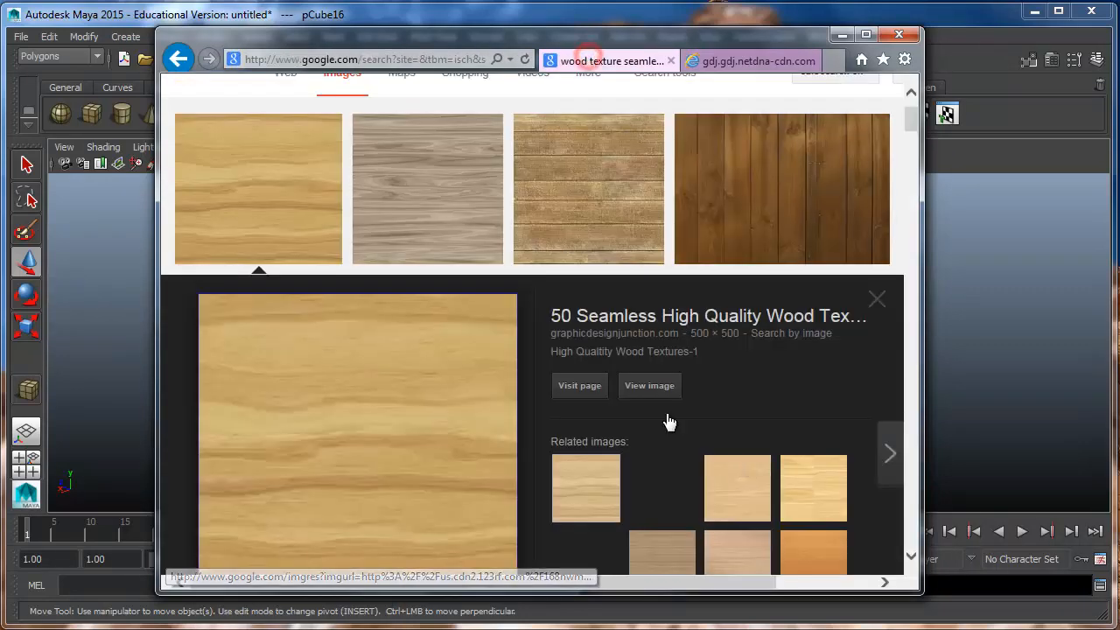
Step: Start saving the full-size light wood texture picture and choose the Cereal2 > Cereal Box > images folder on the H: drive
click(704, 61)
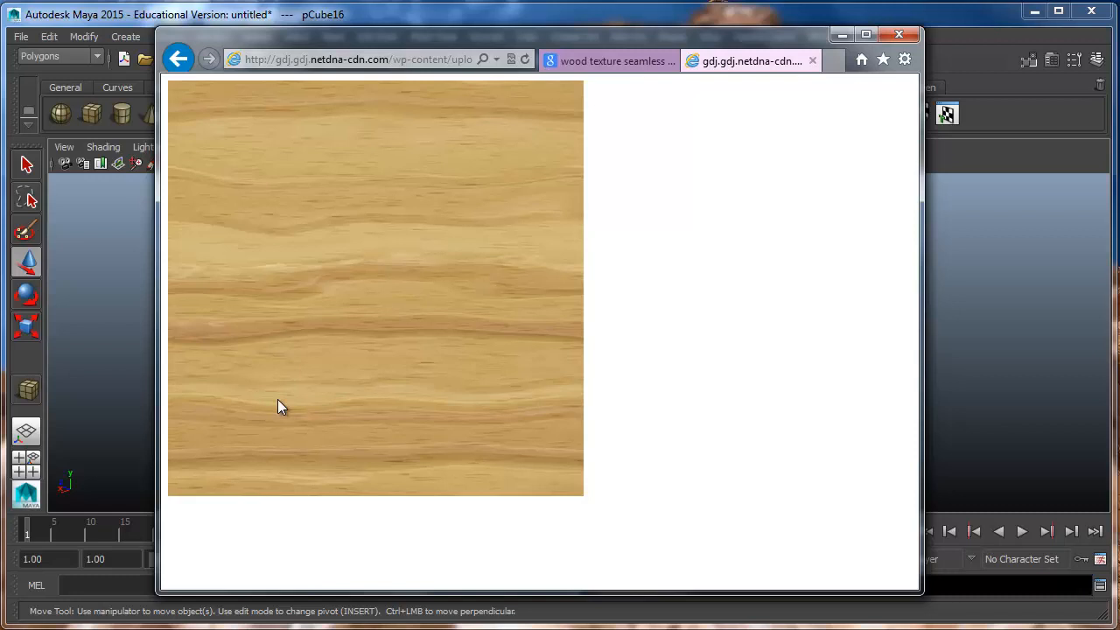
right_click(412, 290)
click(316, 420)
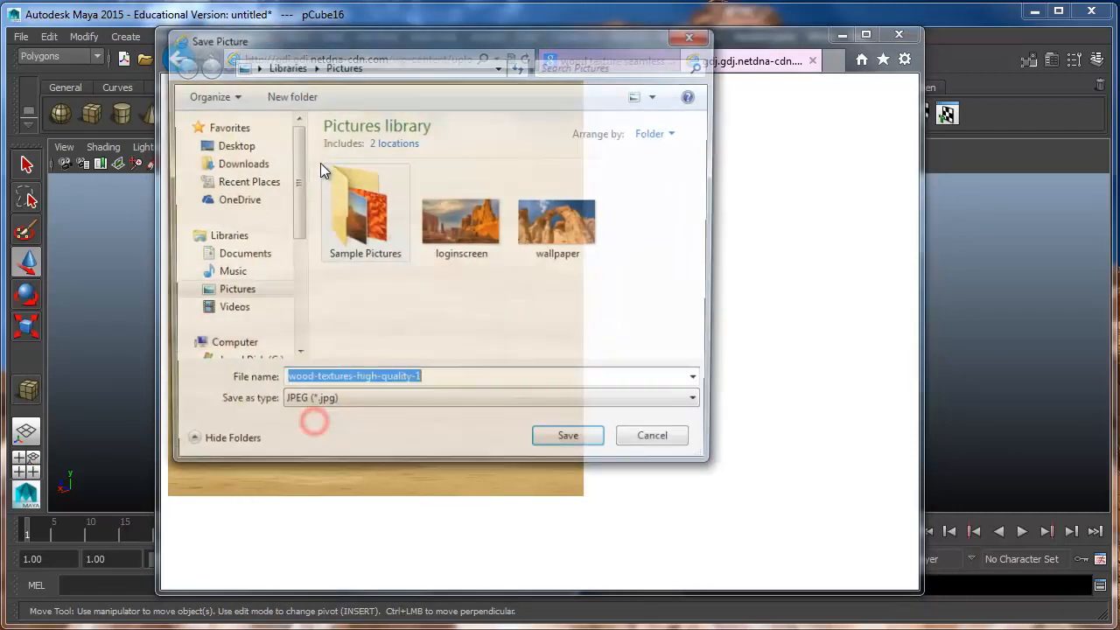
scroll(308, 192, down, 3)
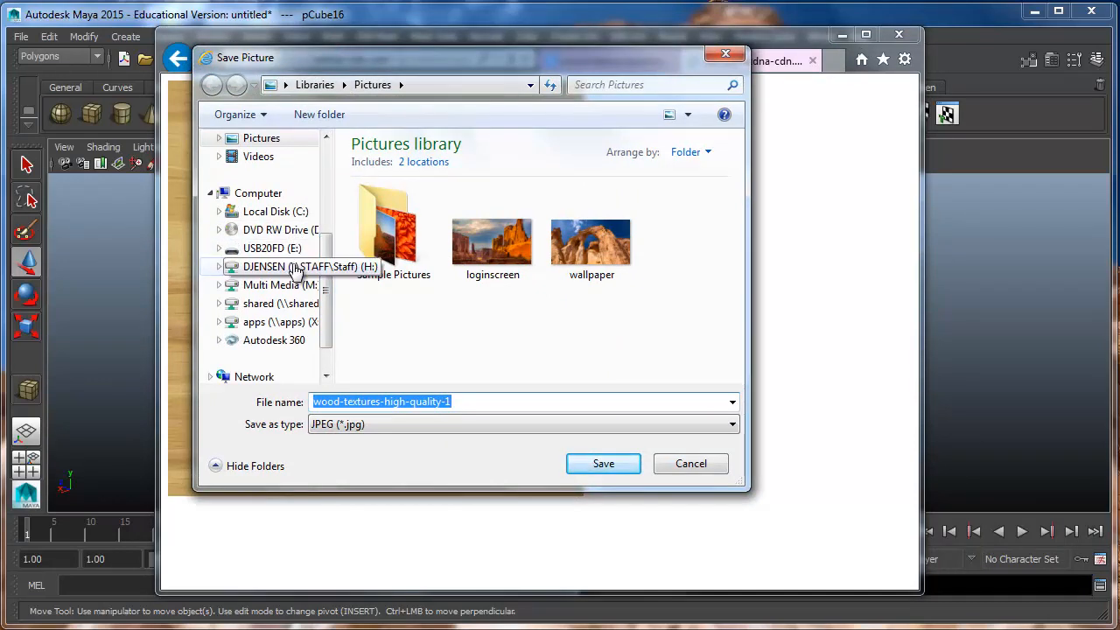
click(294, 267)
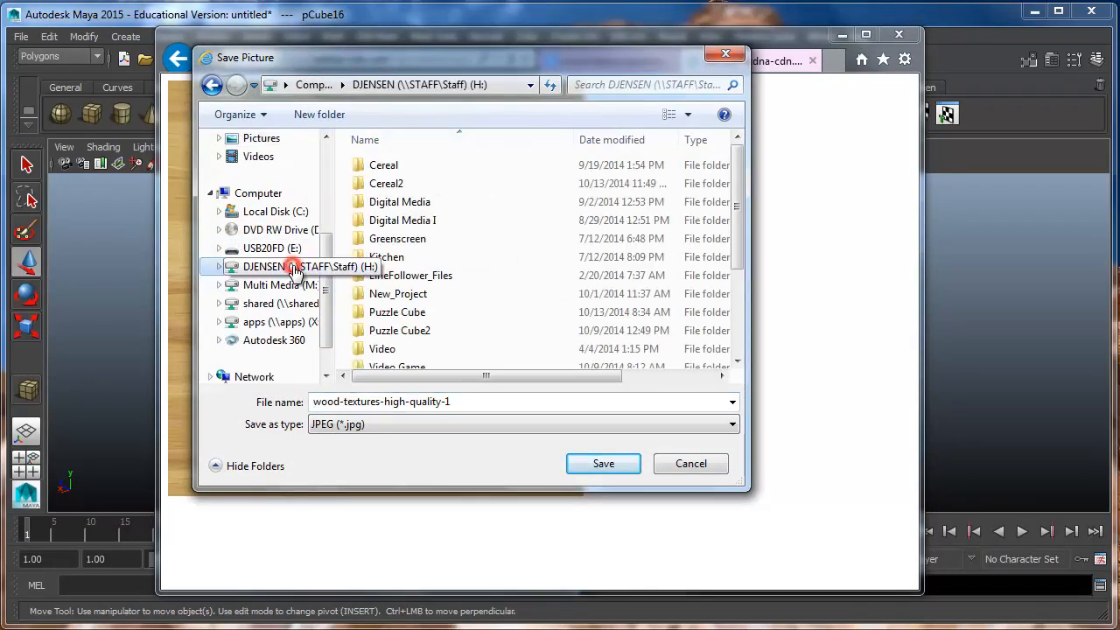
double_click(385, 183)
double_click(393, 181)
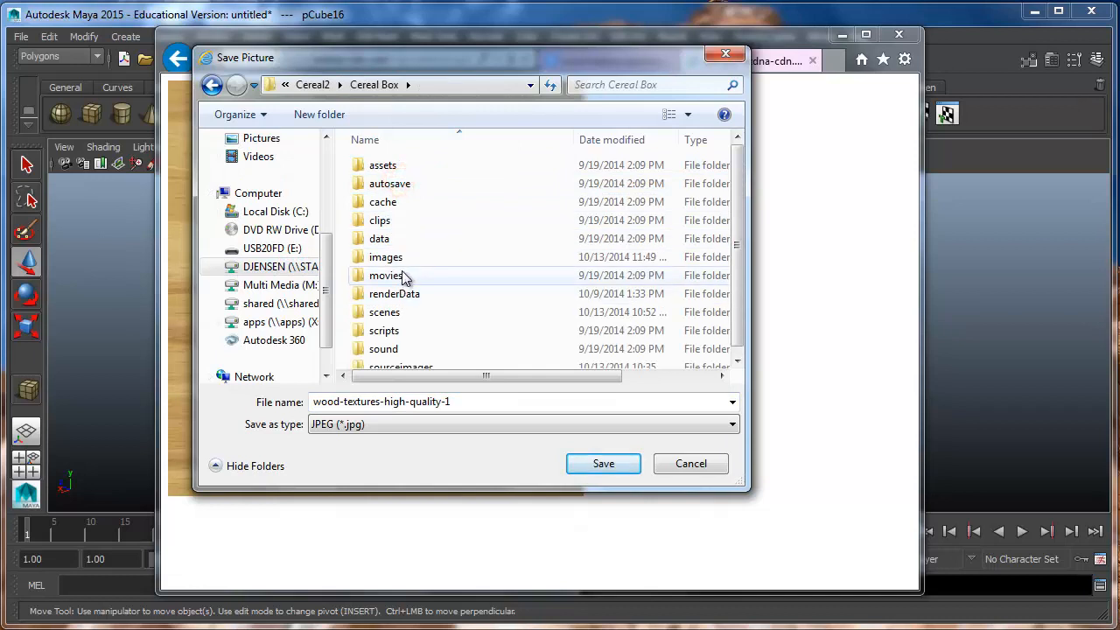
double_click(391, 250)
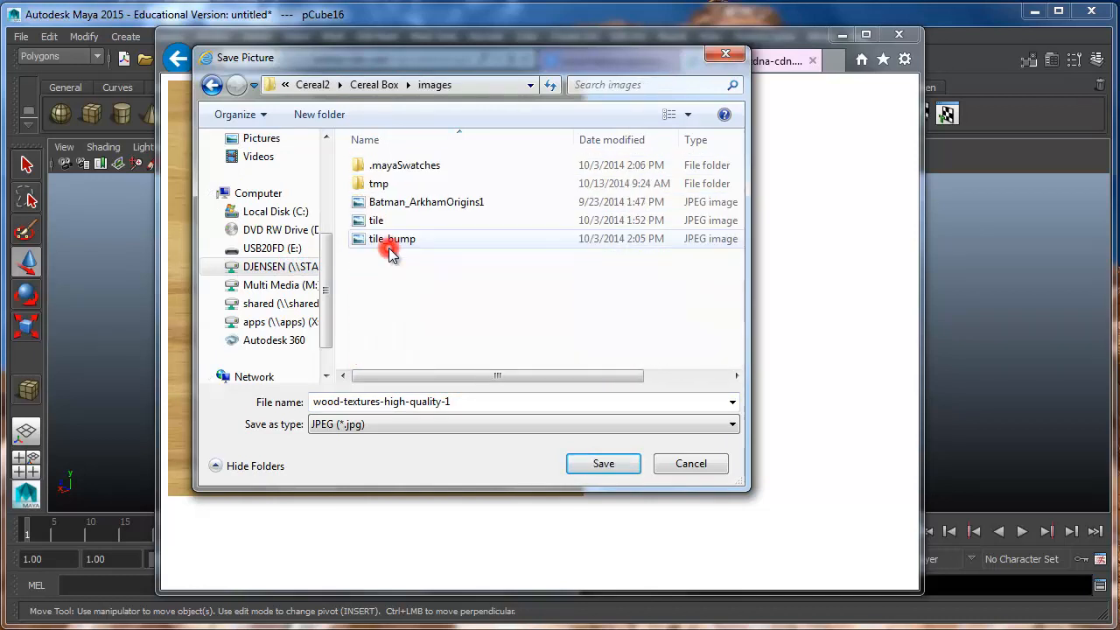
Step: Name the picture woodtable and save it as a JPEG in the images folder
double_click(475, 403)
drag(341, 403, 531, 403)
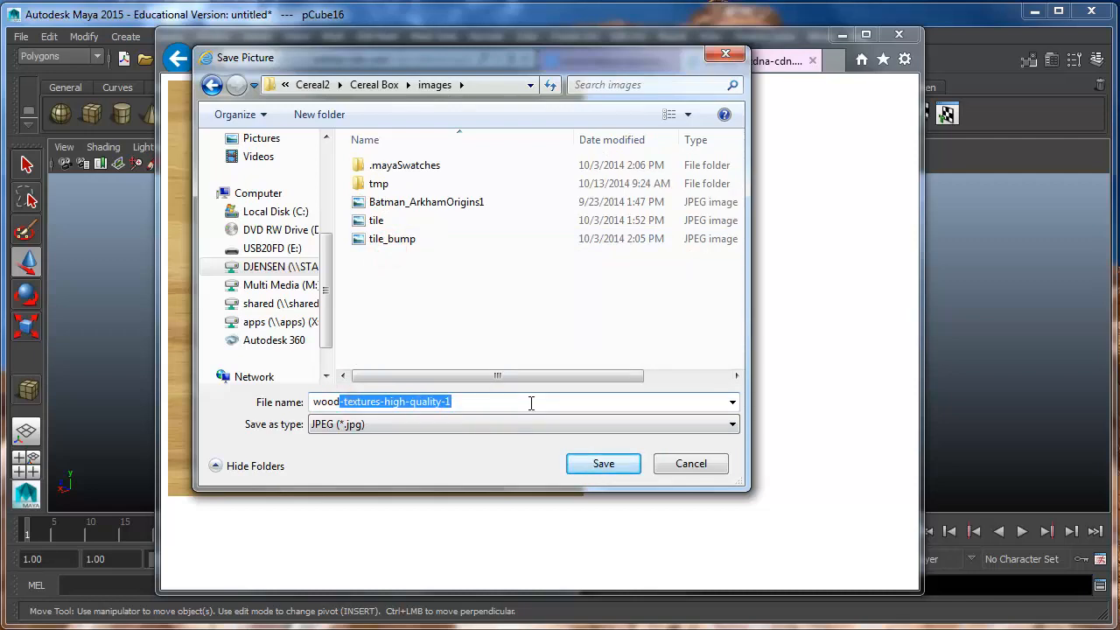
key(BackSpace)
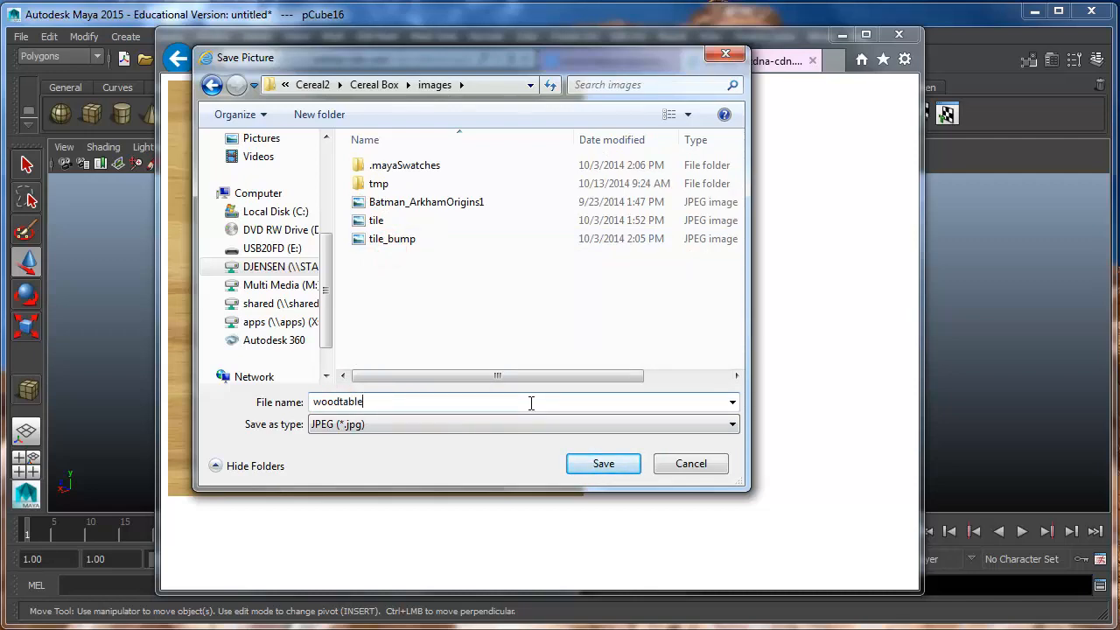
key(Return)
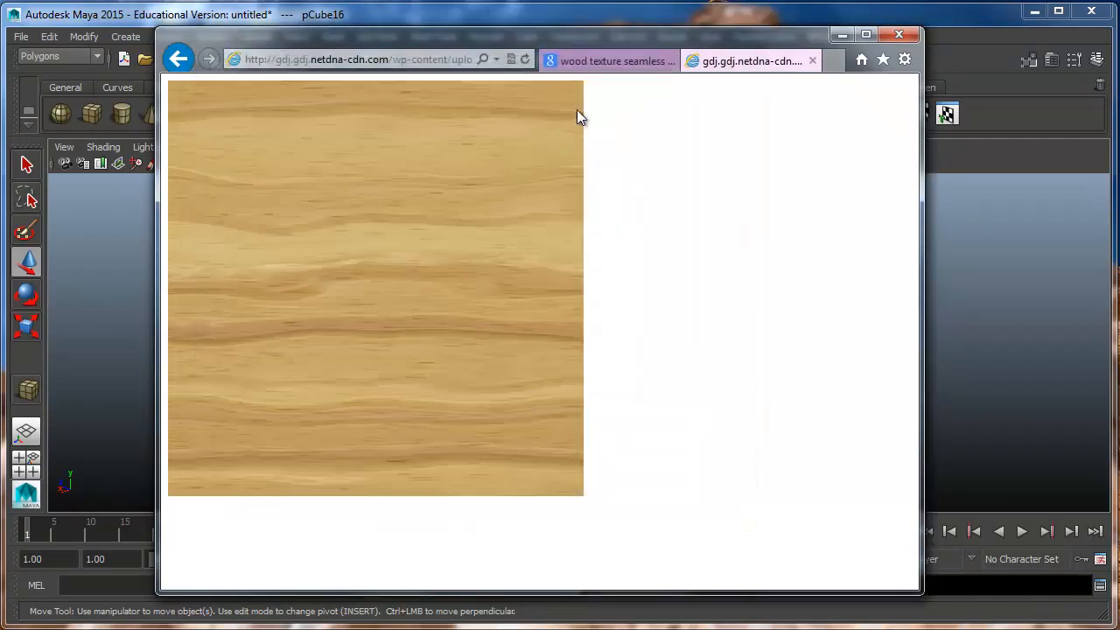
Step: Return to Maya and change the workspace to the Hypershade/Persp layout
click(841, 35)
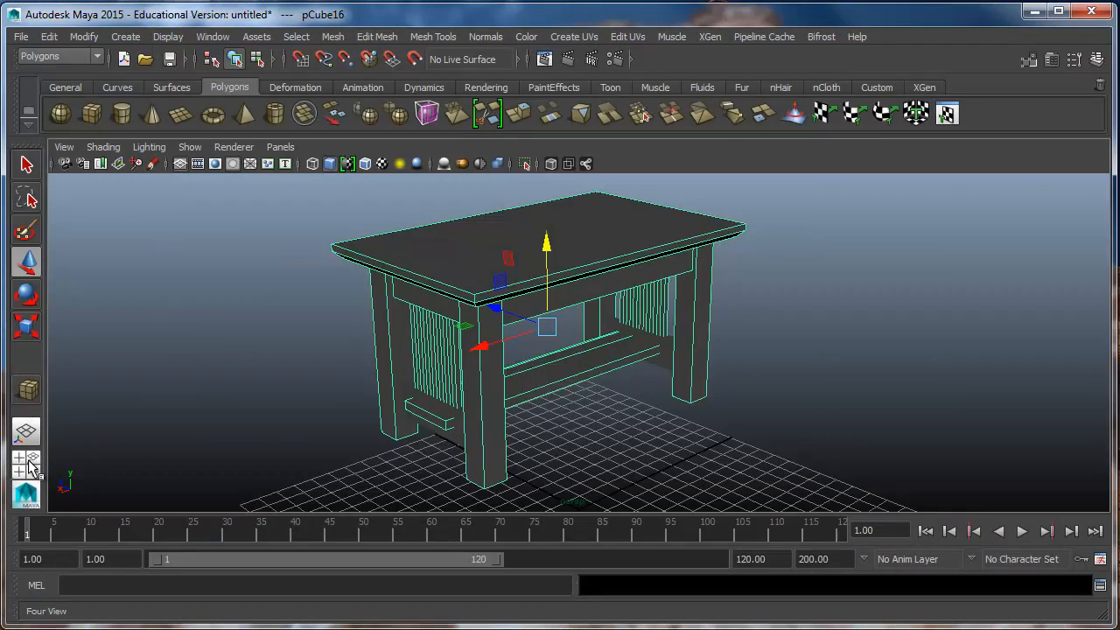
right_click(23, 497)
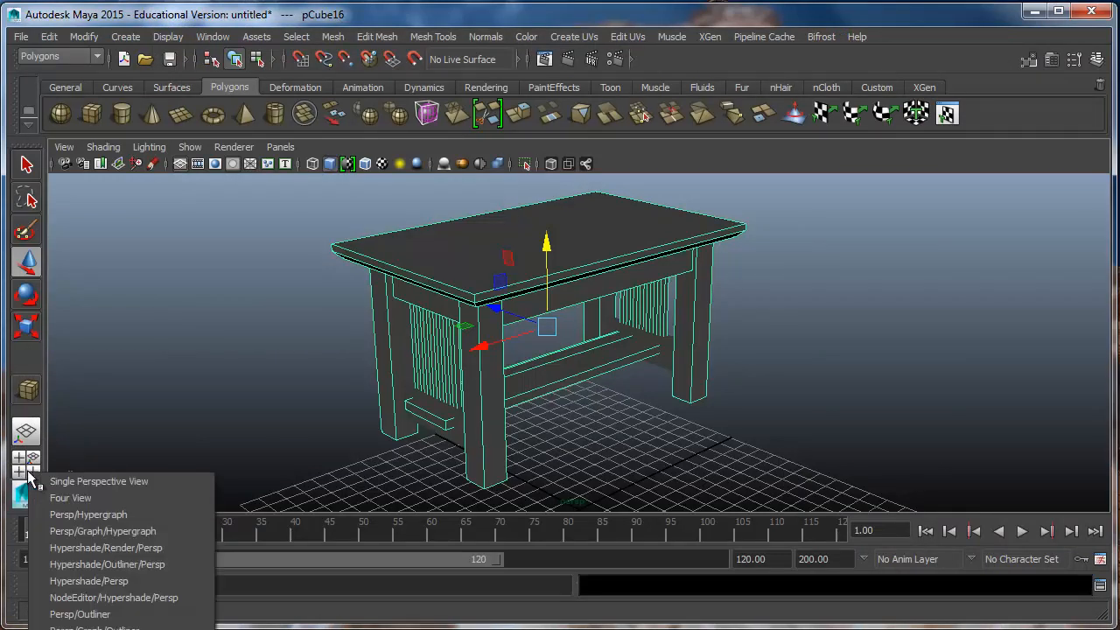
click(91, 580)
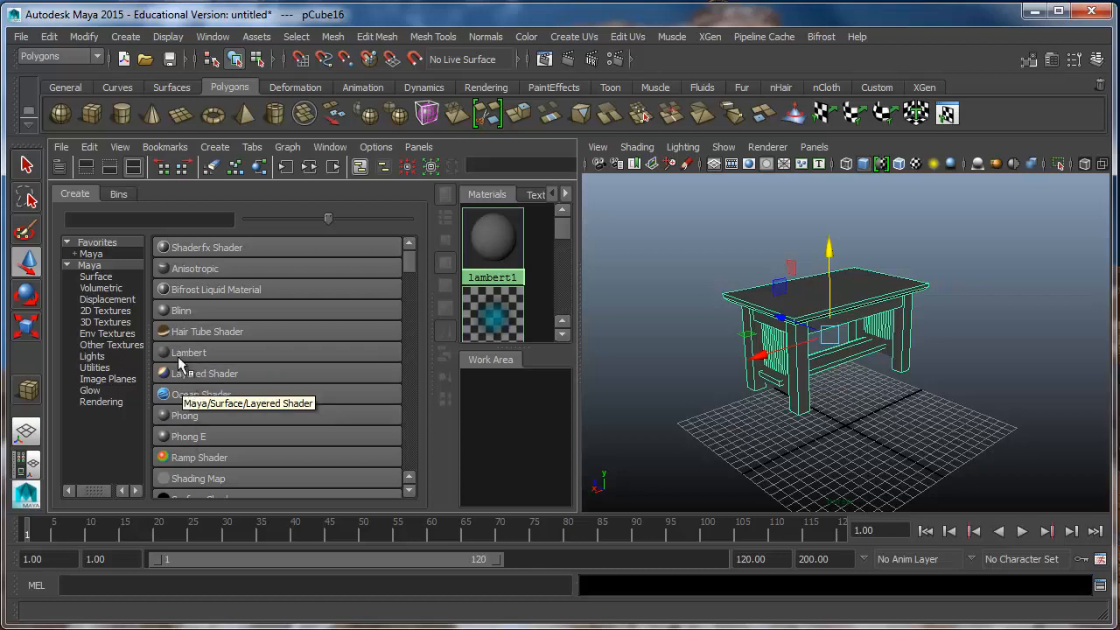
Step: Create a Blinn material and frame its node in the Work Area
click(183, 311)
drag(544, 472, 523, 452)
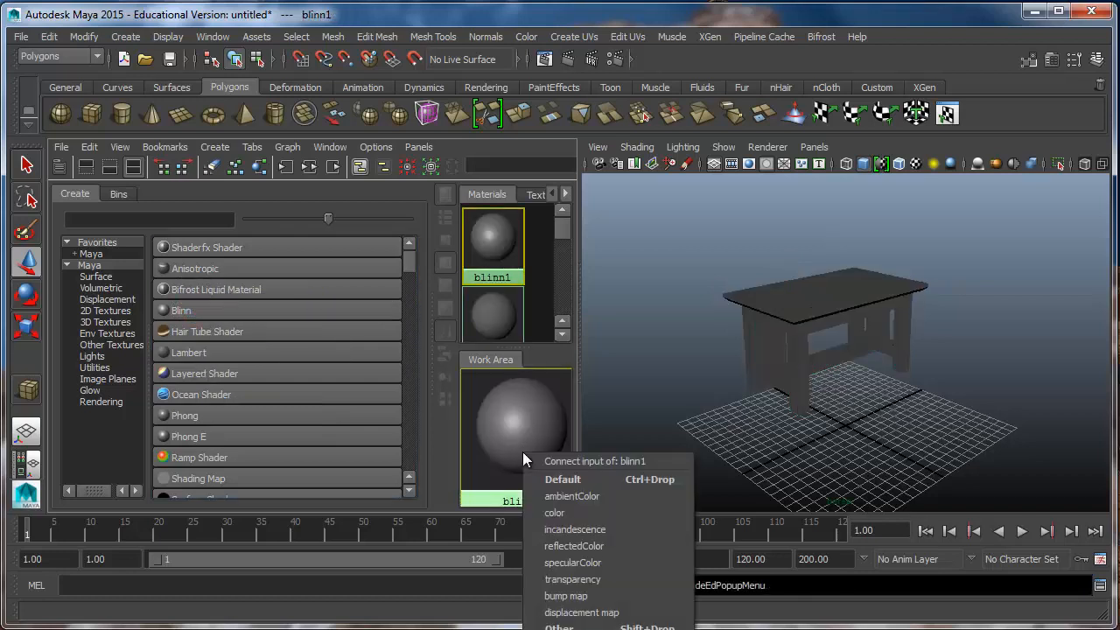
click(506, 426)
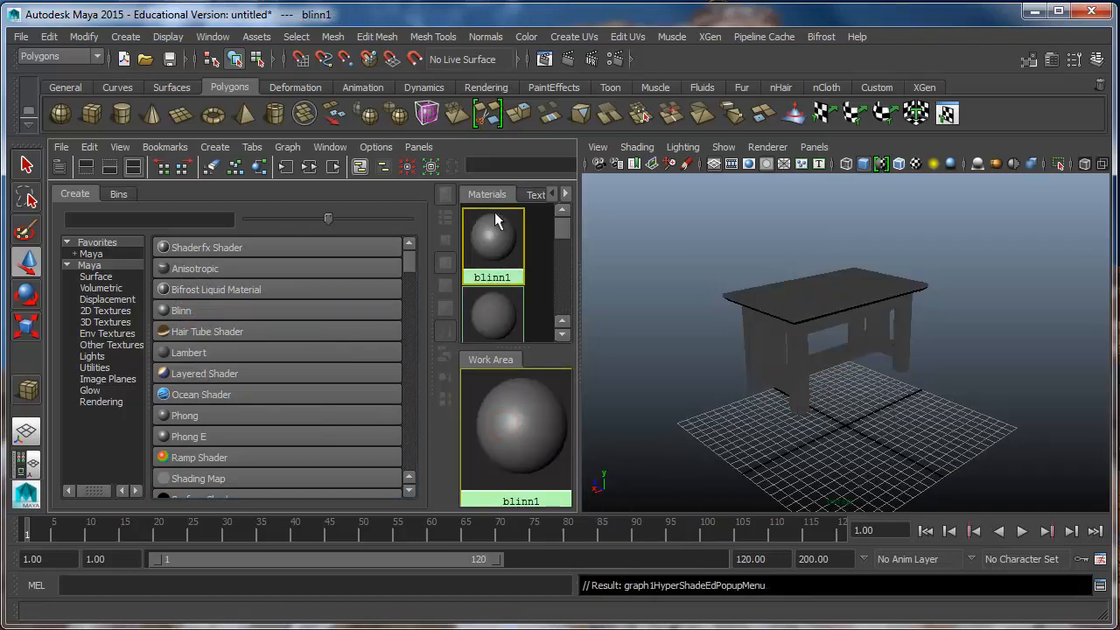
click(533, 429)
key(f)
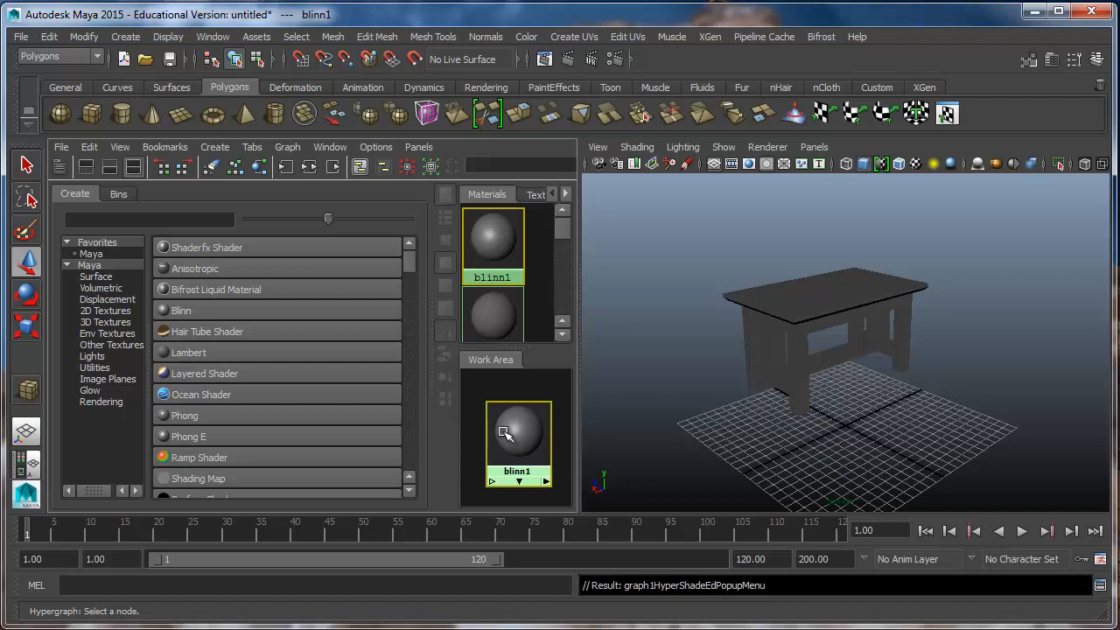
Step: Assign the new Blinn material to the whole table model
click(801, 313)
right_click(800, 313)
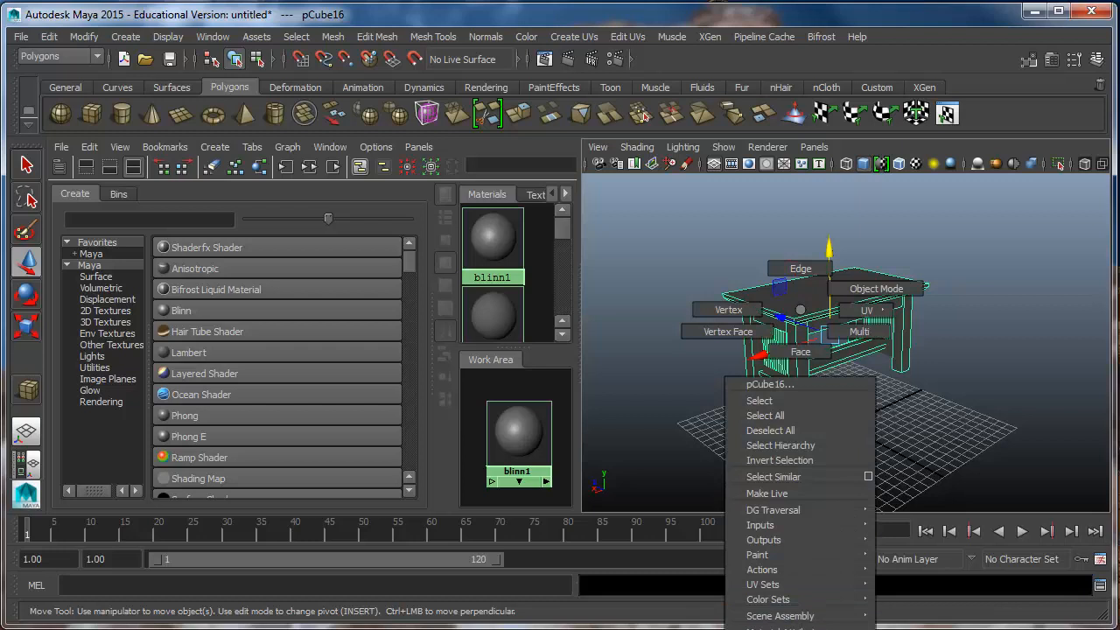
click(668, 428)
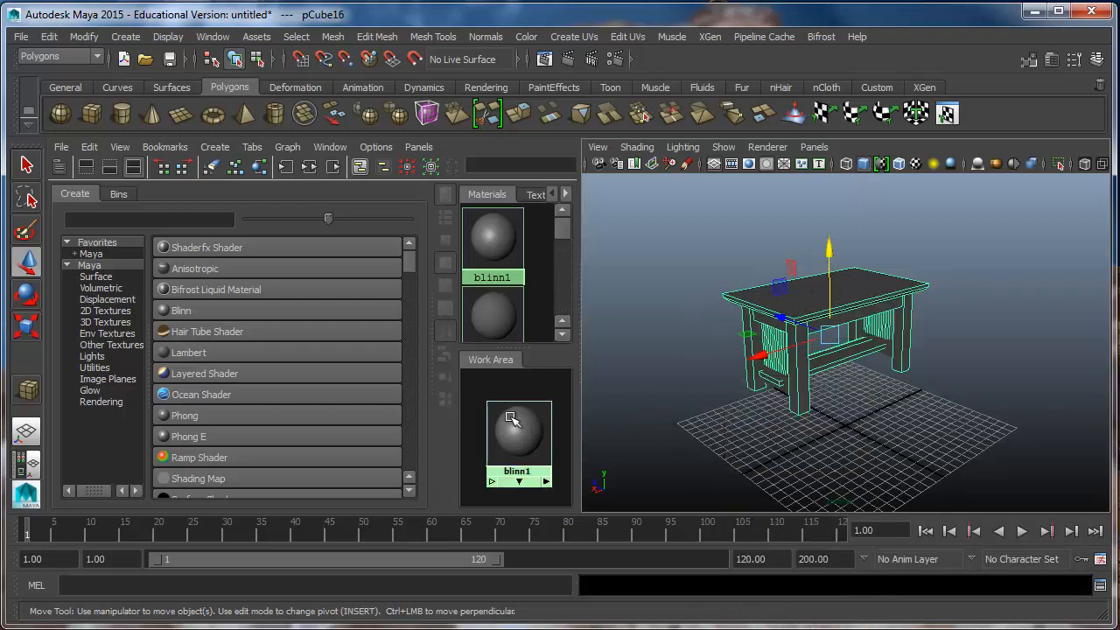
right_click(513, 417)
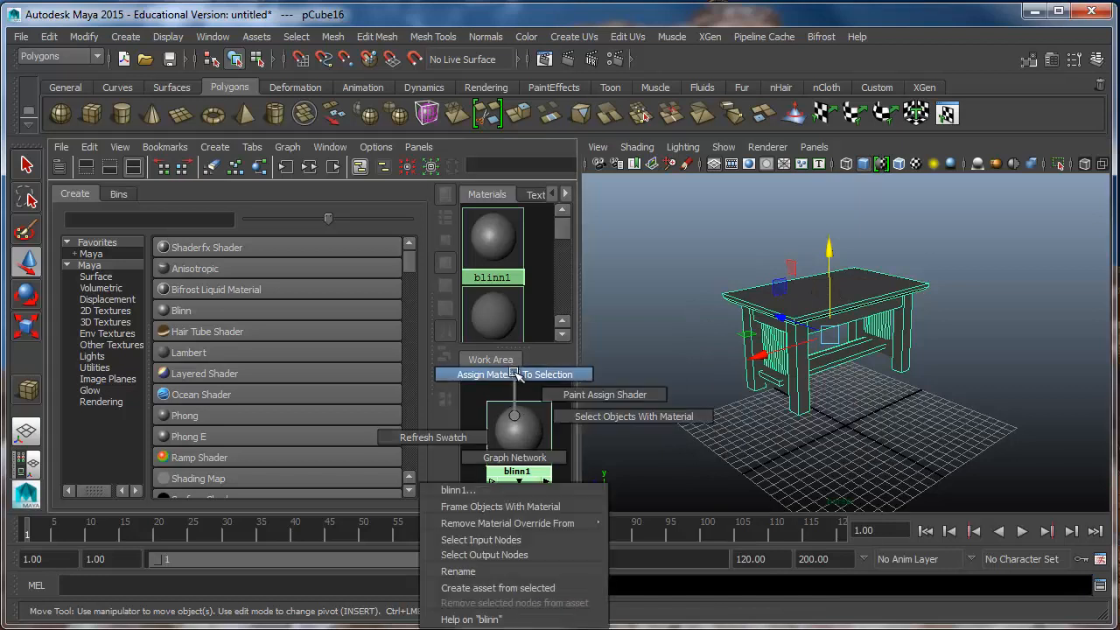
click(514, 374)
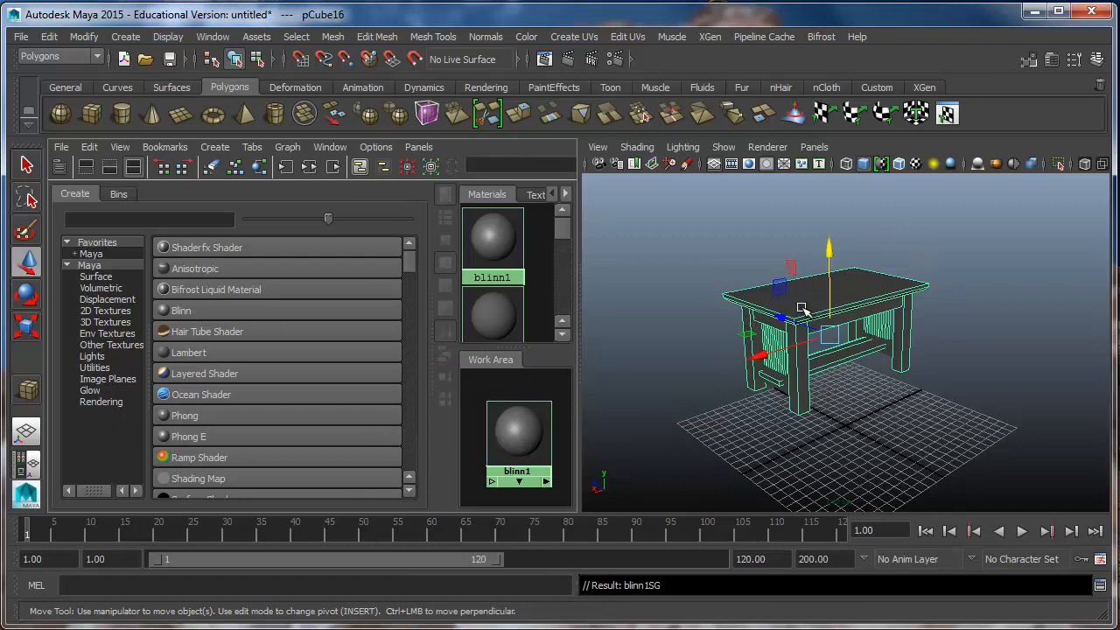
Step: Lighten the Blinn material's grey color slightly and rename the material Table
double_click(516, 429)
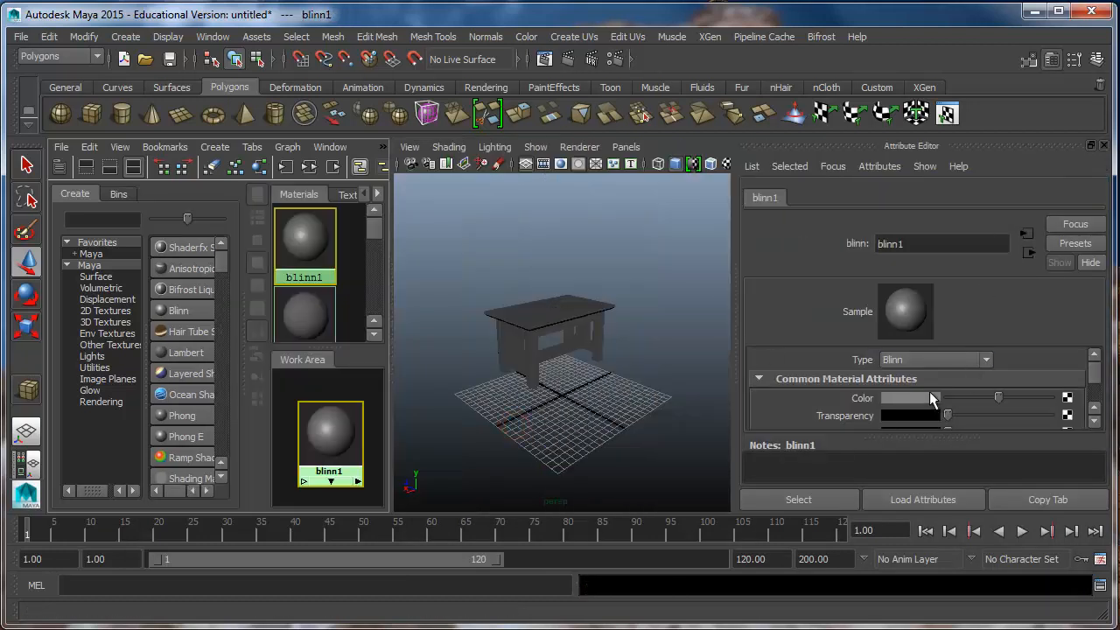
mouse_move(1000, 401)
mouse_down()
mouse_move(989, 401)
mouse_move(1015, 401)
mouse_up()
double_click(917, 243)
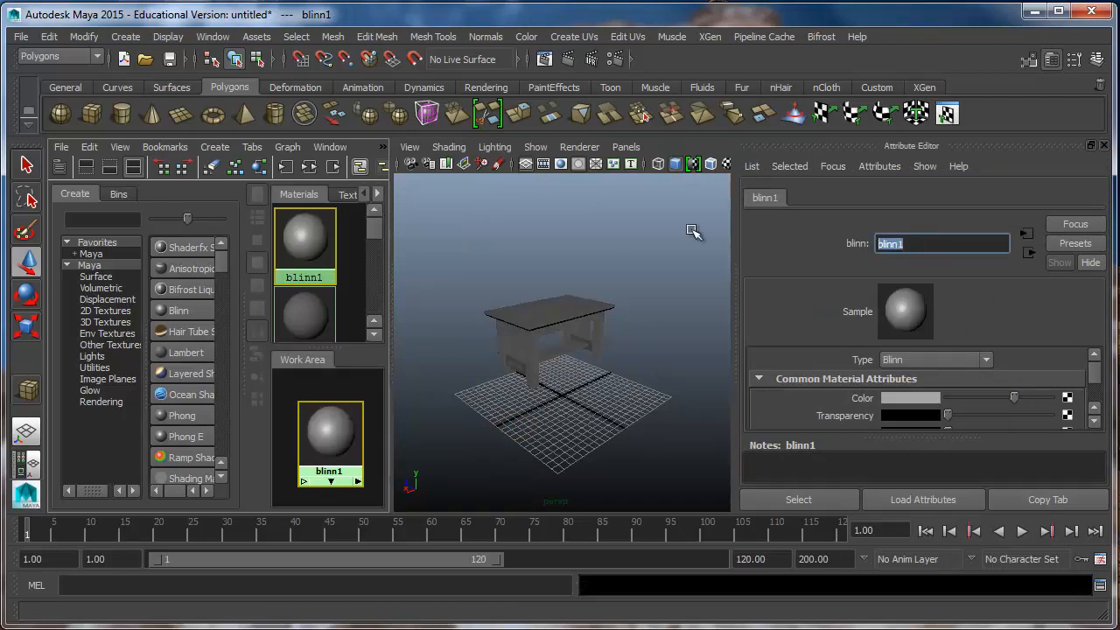
text(Table)
key(Return)
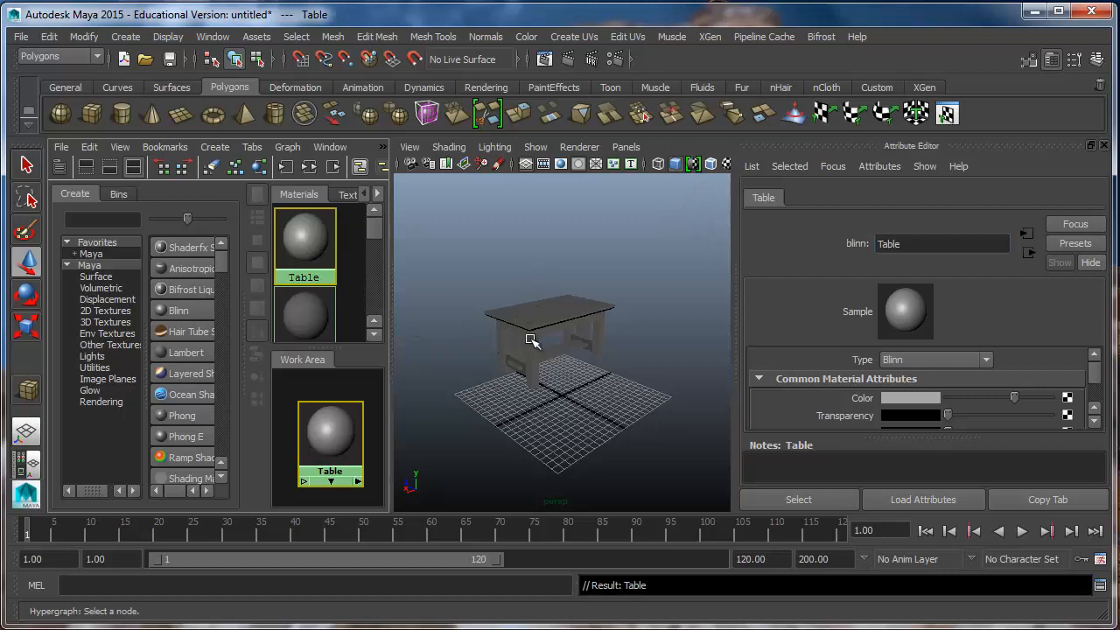
Step: Change the Table material's color to a saturated orange-brown by adjusting its hue, saturation and value
click(889, 399)
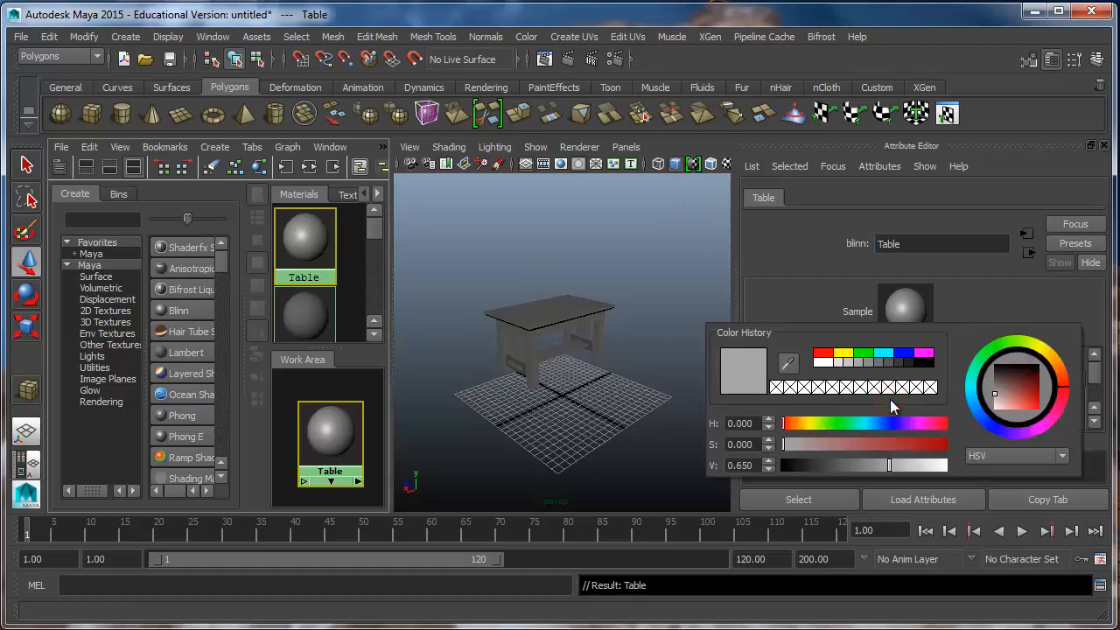
drag(918, 444, 860, 465)
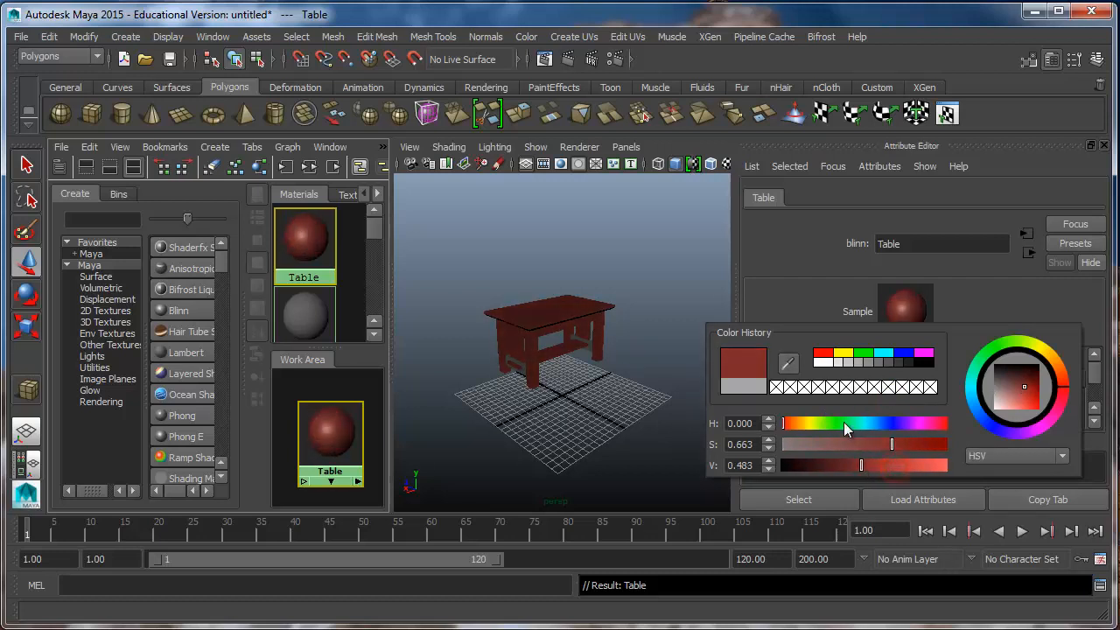
drag(824, 418, 799, 421)
drag(898, 445, 935, 445)
drag(862, 464, 881, 463)
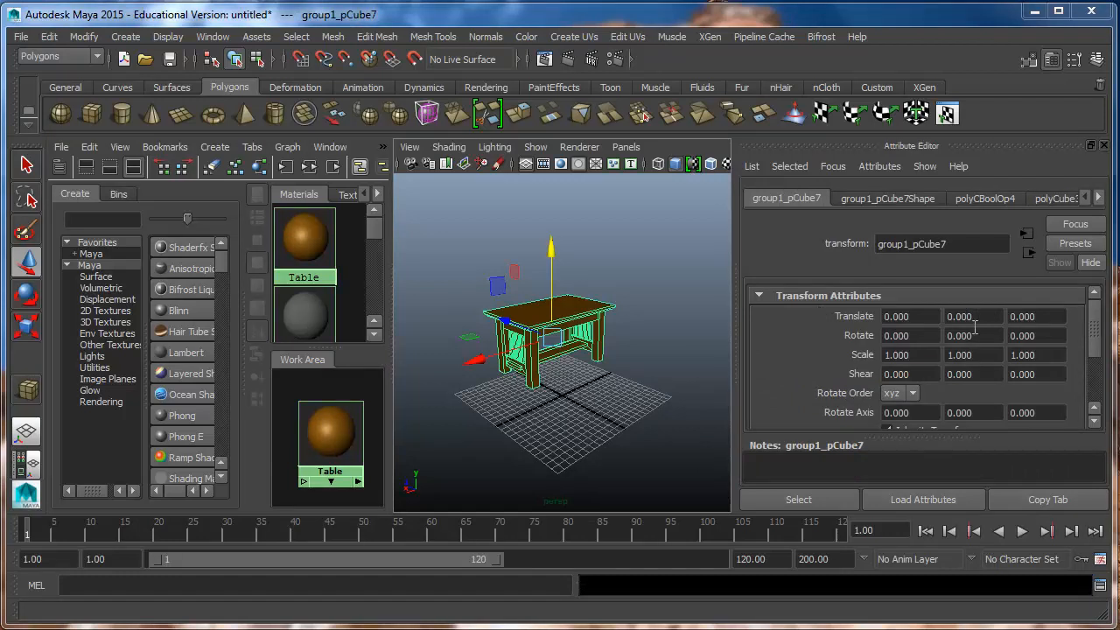
Step: Map a File texture node to the Color attribute of the Table material
click(324, 435)
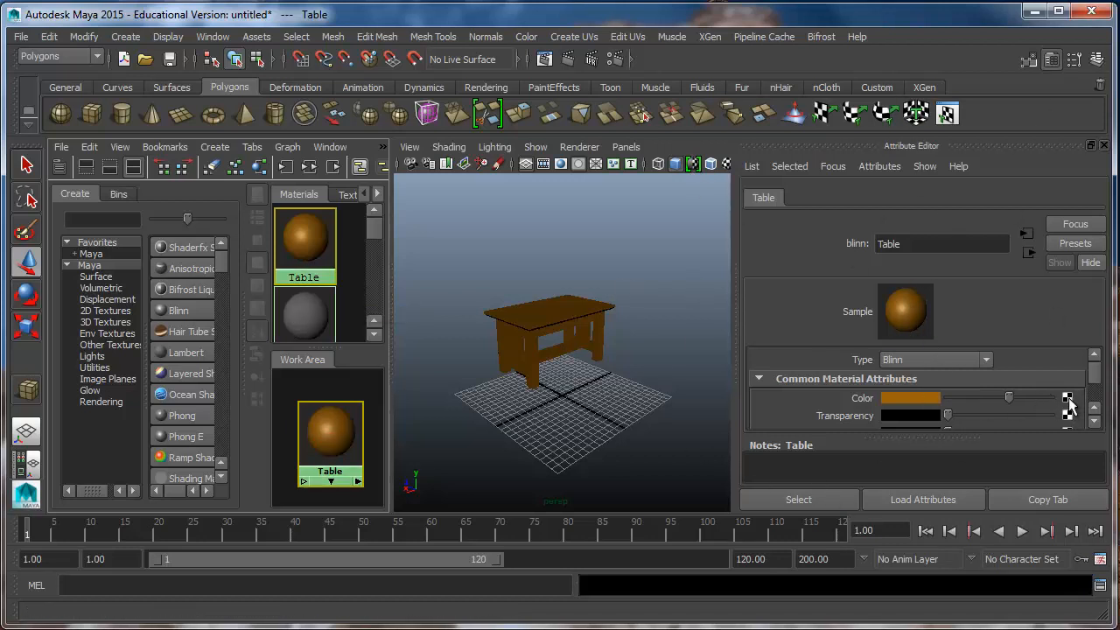
scroll(1067, 404, down, 2)
scroll(1067, 403, up, 2)
click(1067, 398)
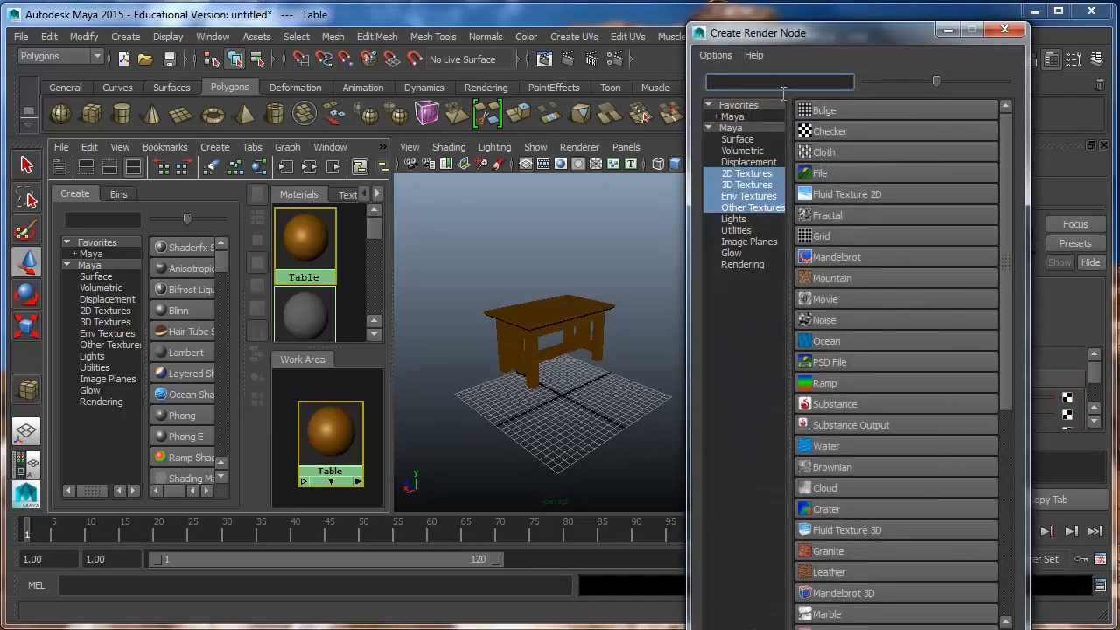
drag(781, 41, 444, 30)
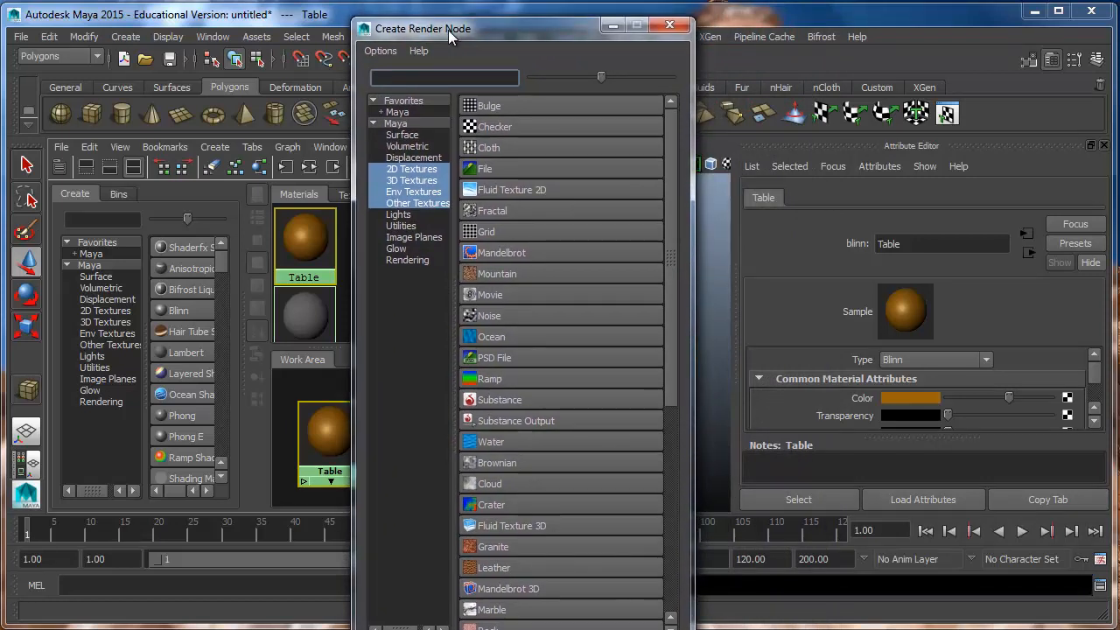
click(487, 171)
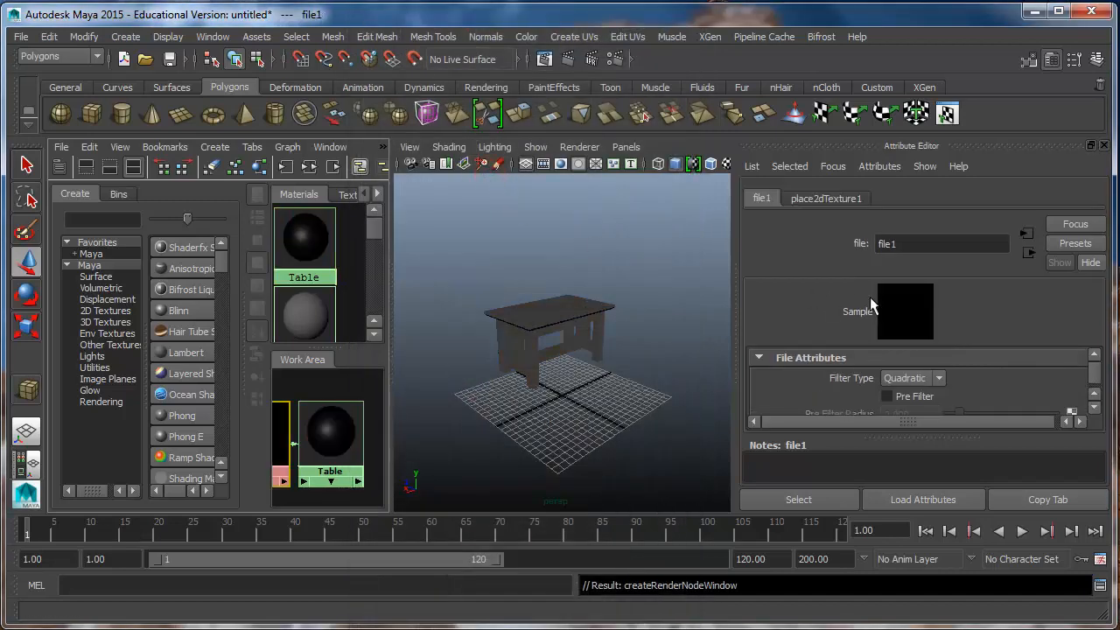
Step: Load woodtable.jpg from the project's images folder as the file texture's image
scroll(903, 371, down, 2)
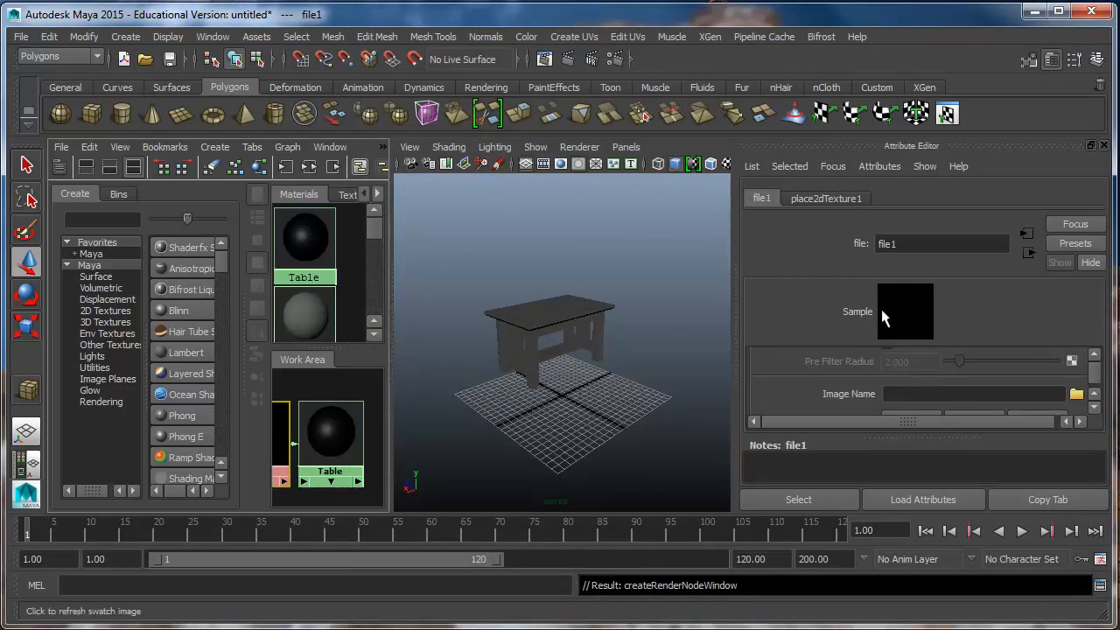
click(1074, 396)
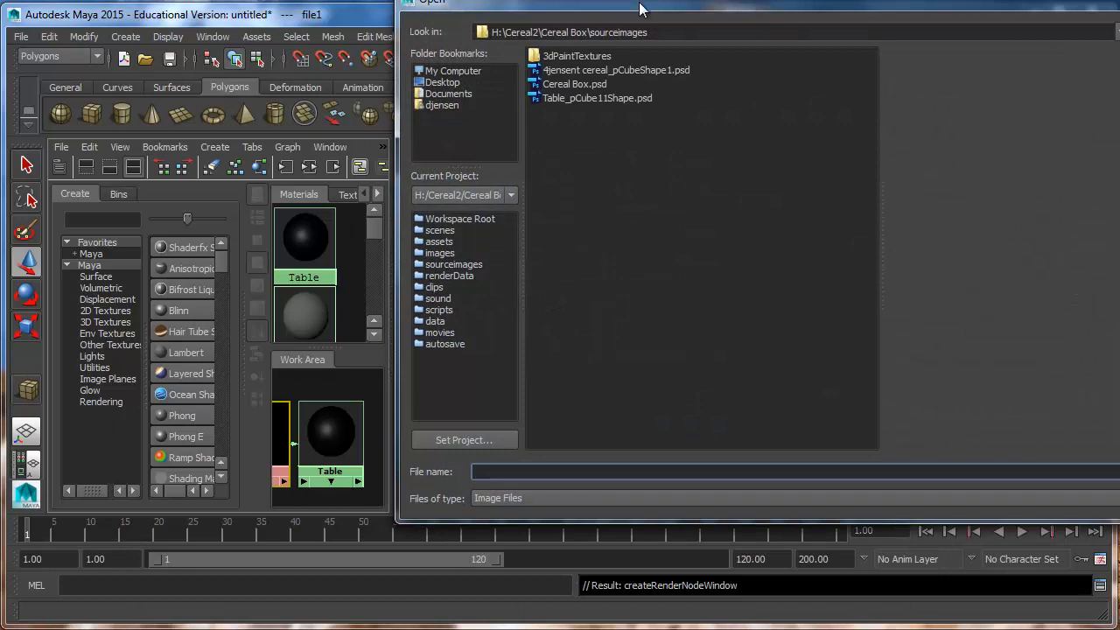
drag(641, 8, 474, 52)
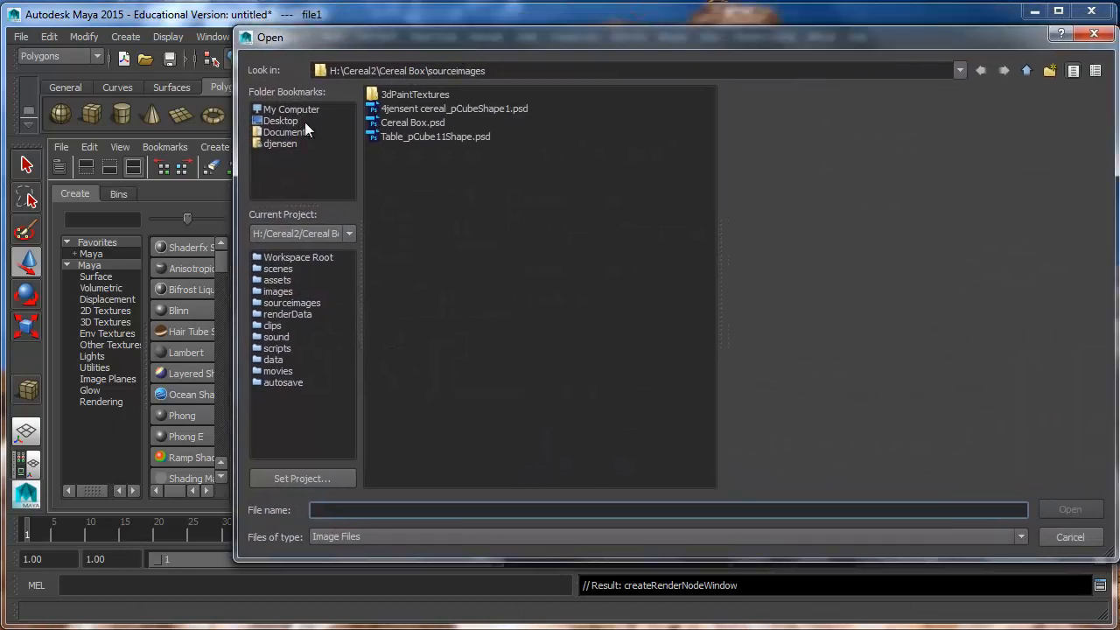
click(276, 291)
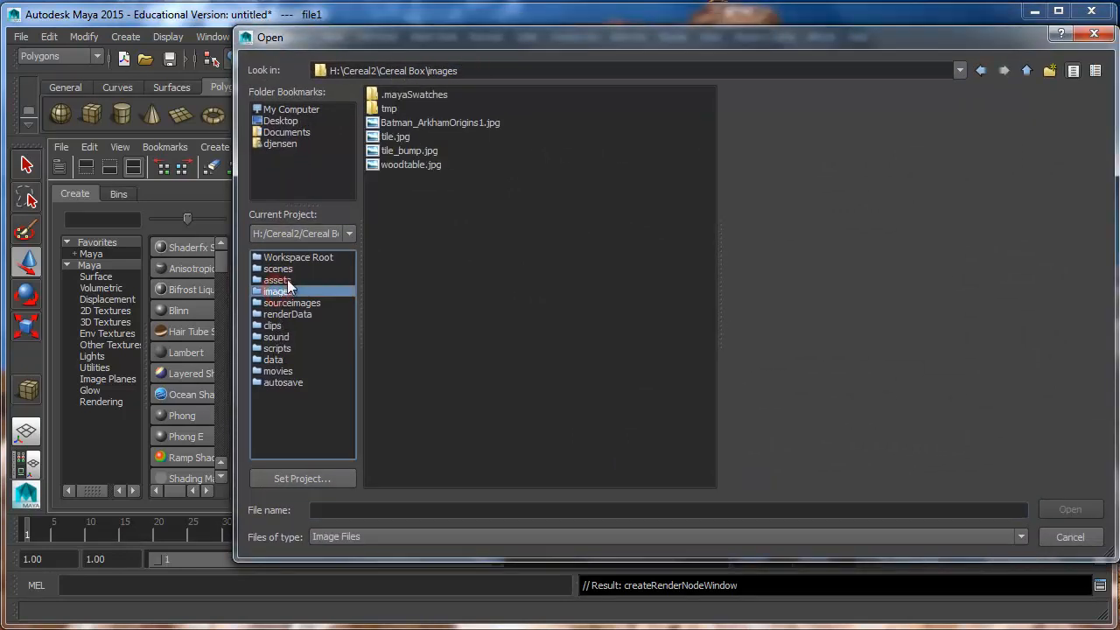
double_click(412, 164)
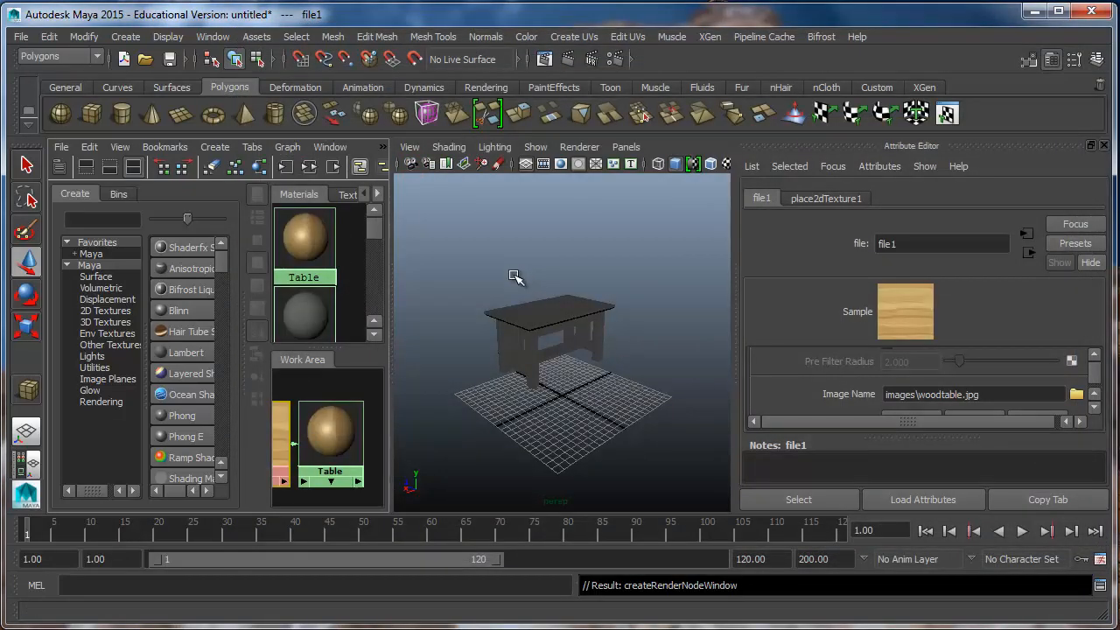
Step: Turn on textured shading in the viewport and clear the selection to show the wood texture on the table
middle_drag(309, 468, 524, 349)
scroll(523, 349, up, 4)
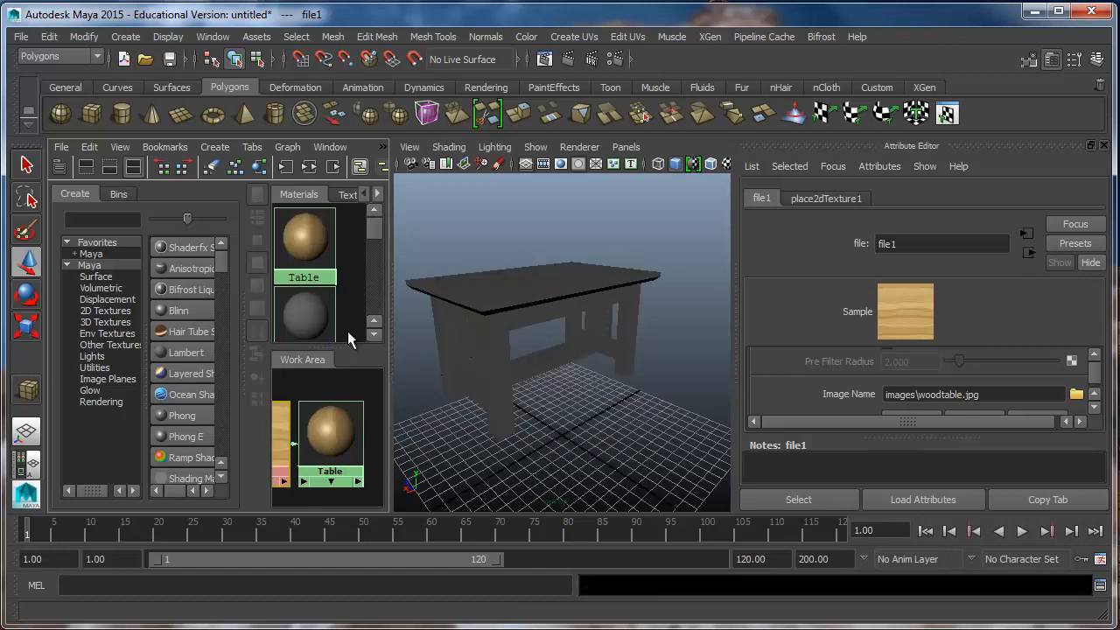
key(6)
key(w)
click(526, 308)
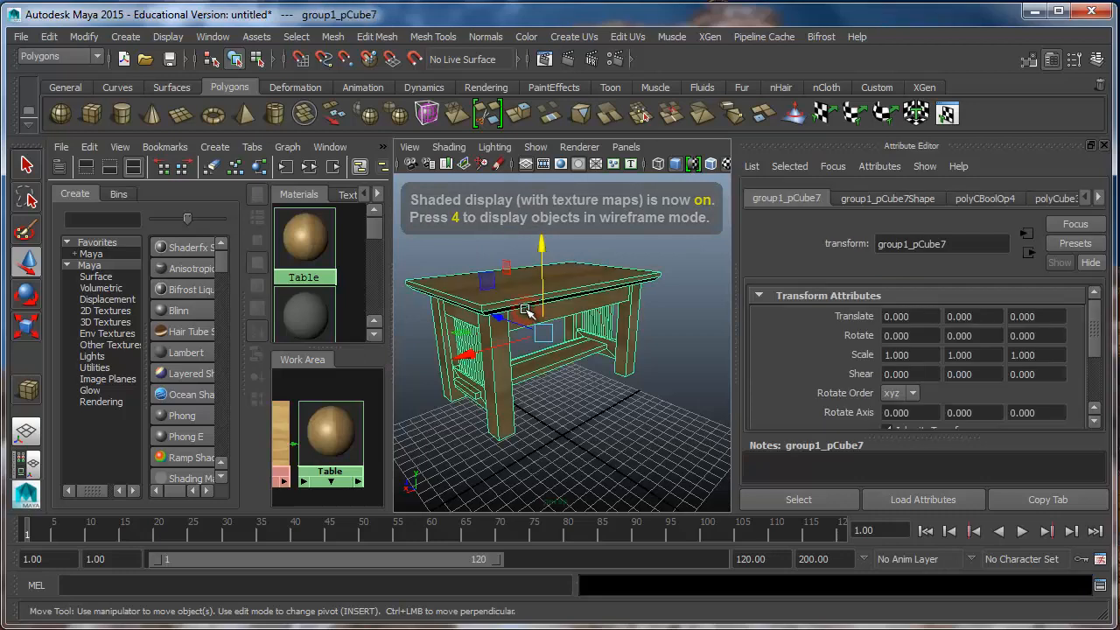
click(564, 396)
scroll(510, 358, up, 3)
scroll(512, 357, down, 3)
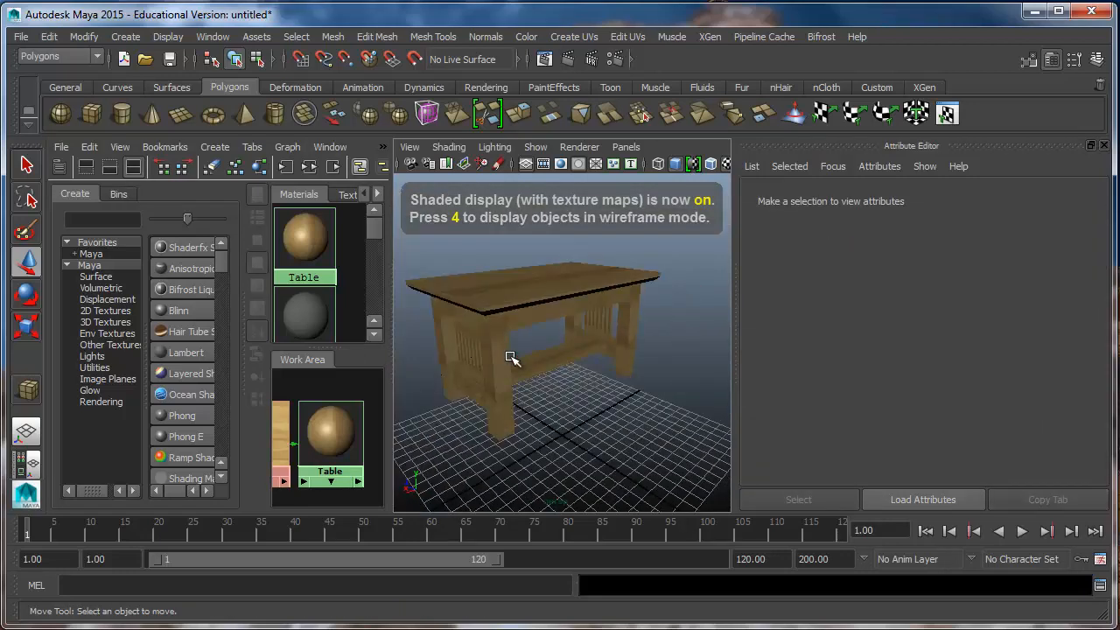
Step: Switch to the single perspective view and examine the wood grain on the tabletop and legs
click(26, 430)
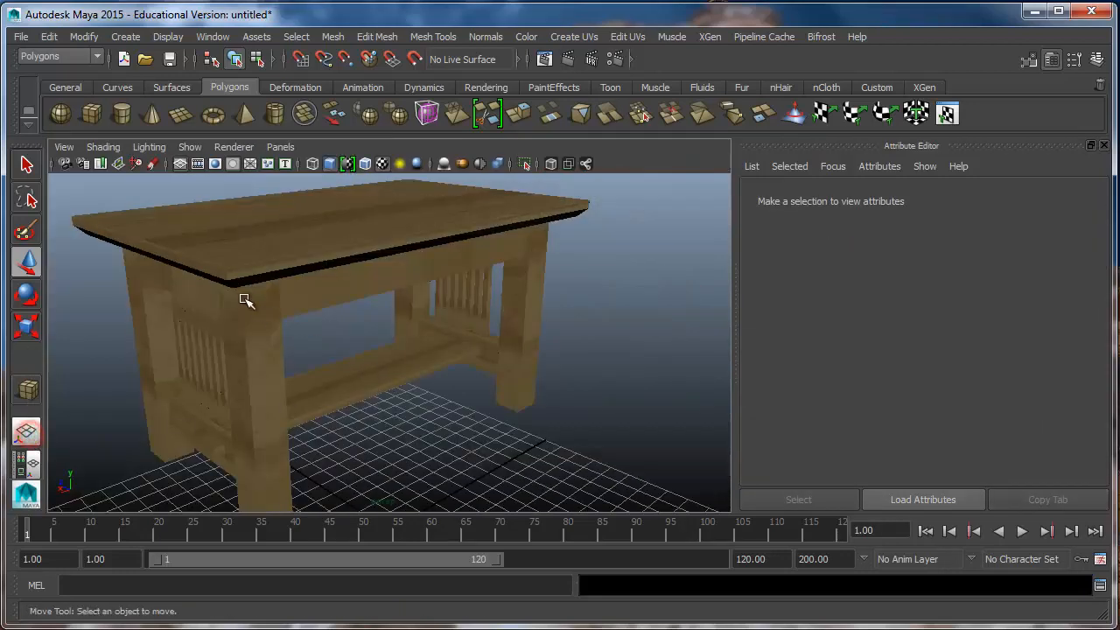
alt+drag(245, 300, 508, 375)
alt+drag(260, 374, 253, 312)
Step: Switch to a layout with the UV Texture Editor beside the perspective view and examine the table's UV layout
right_click(26, 474)
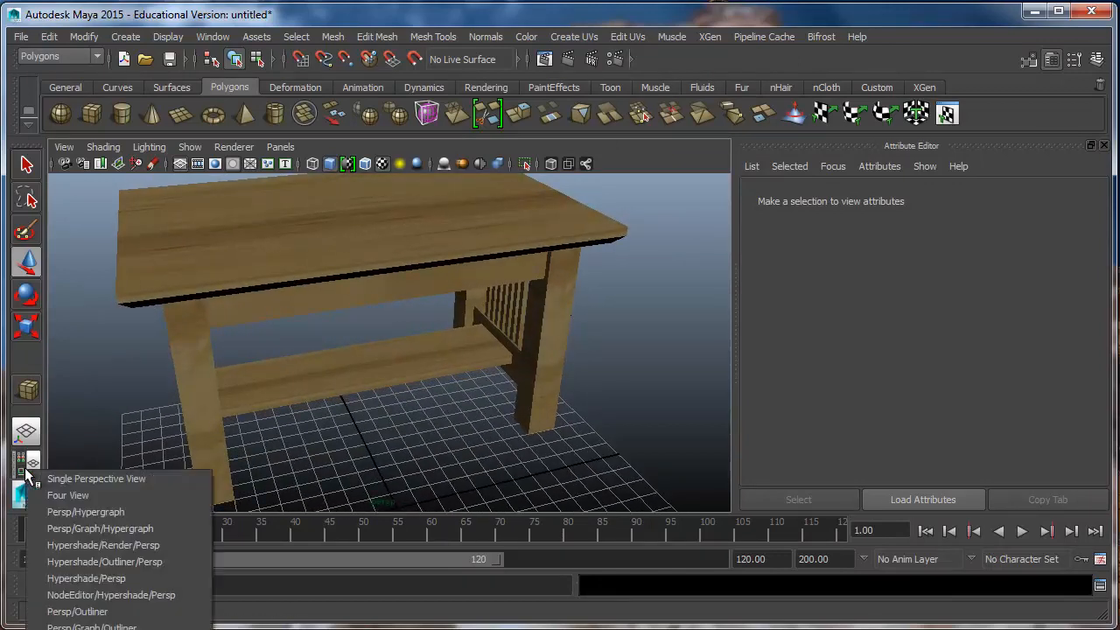
click(91, 628)
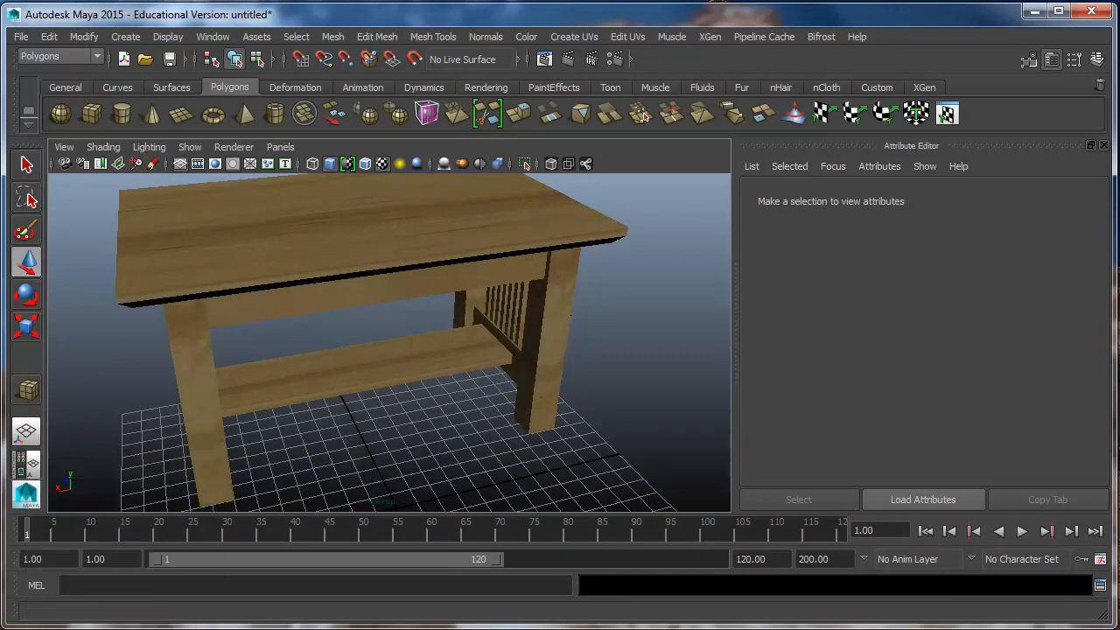
click(188, 296)
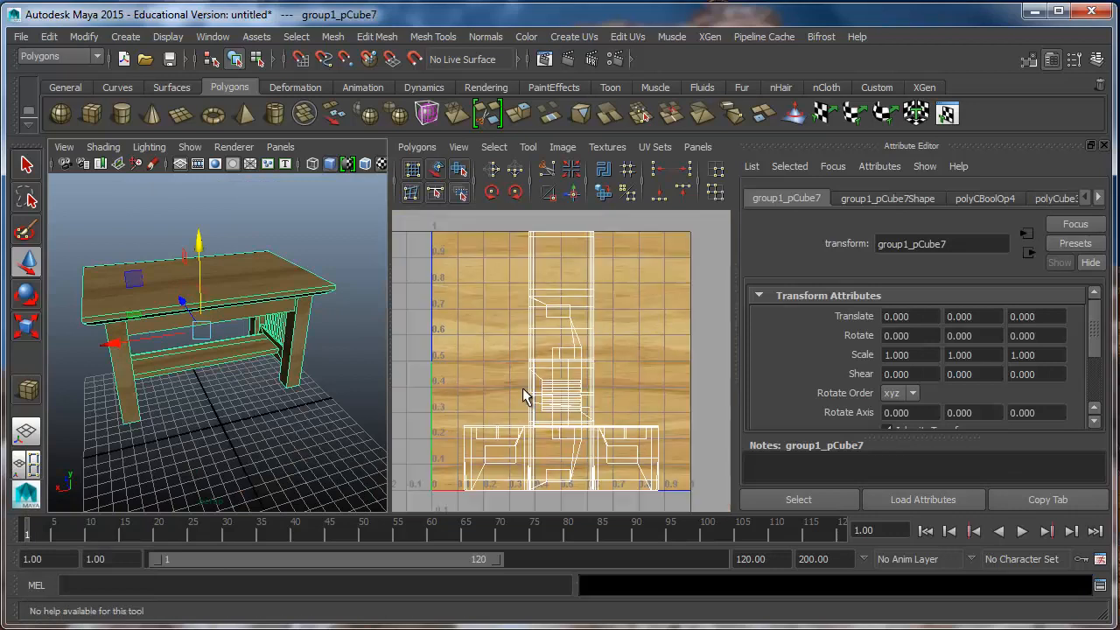
scroll(523, 388, down, 3)
scroll(487, 455, up, 4)
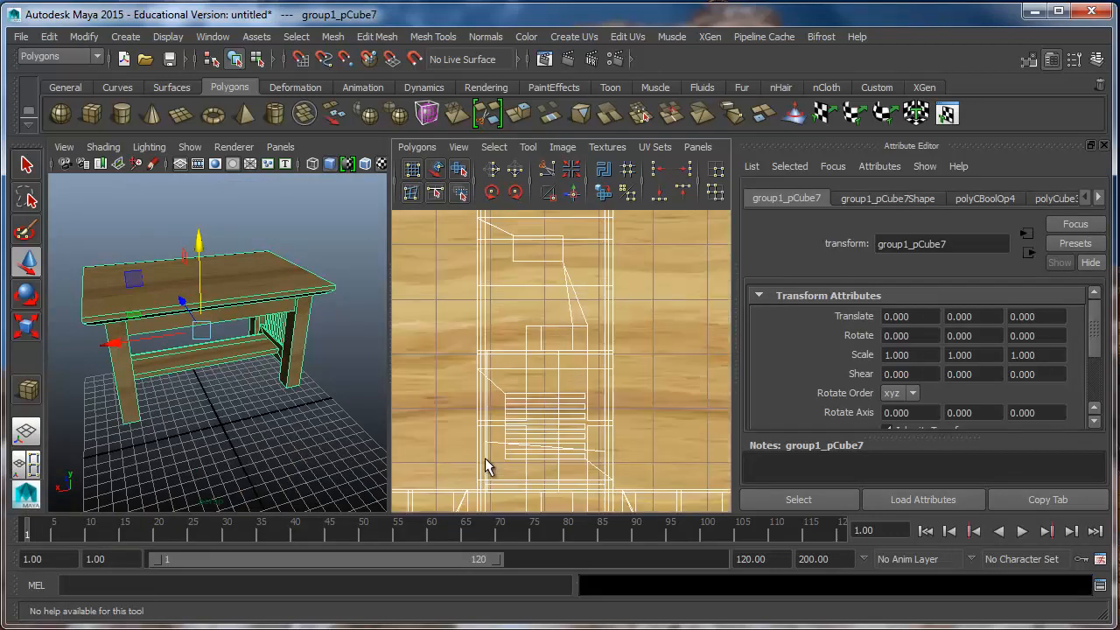
mouse_move(489, 444)
alt+middle_down()
mouse_move(516, 325)
mouse_move(498, 313)
mouse_move(491, 265)
alt+middle_up()
alt+middle_drag(487, 342, 481, 355)
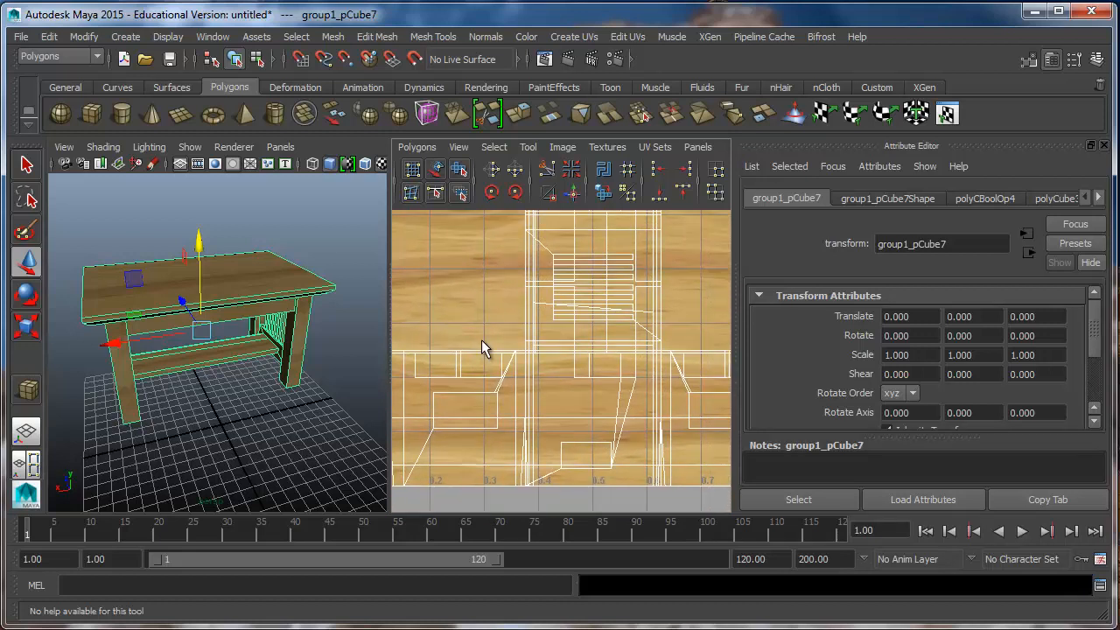
Step: Apply Automatic Mapping to the UVs of the whole table model
right_drag(226, 292, 276, 271)
click(254, 236)
click(249, 304)
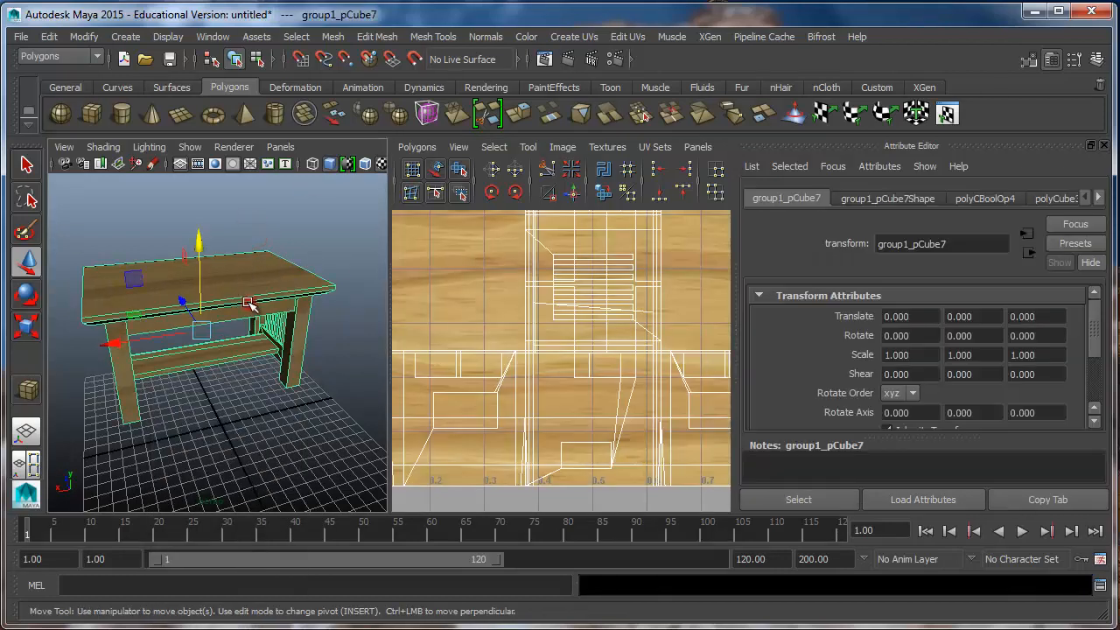
click(581, 34)
click(584, 119)
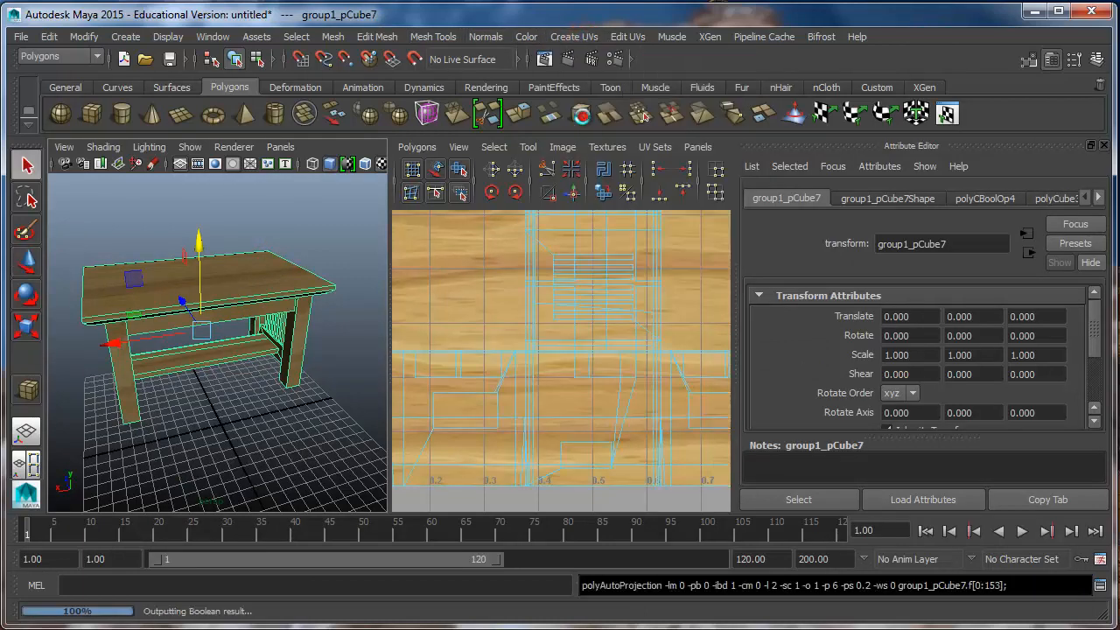
scroll(455, 356, down, 2)
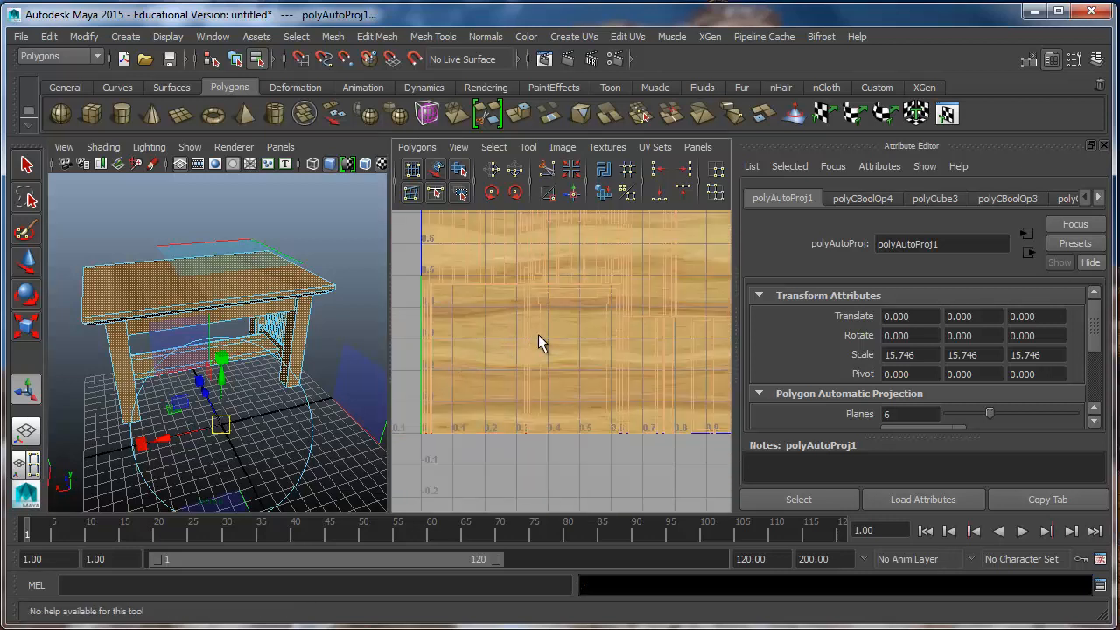
alt+middle_drag(537, 334, 517, 400)
scroll(518, 337, down, 2)
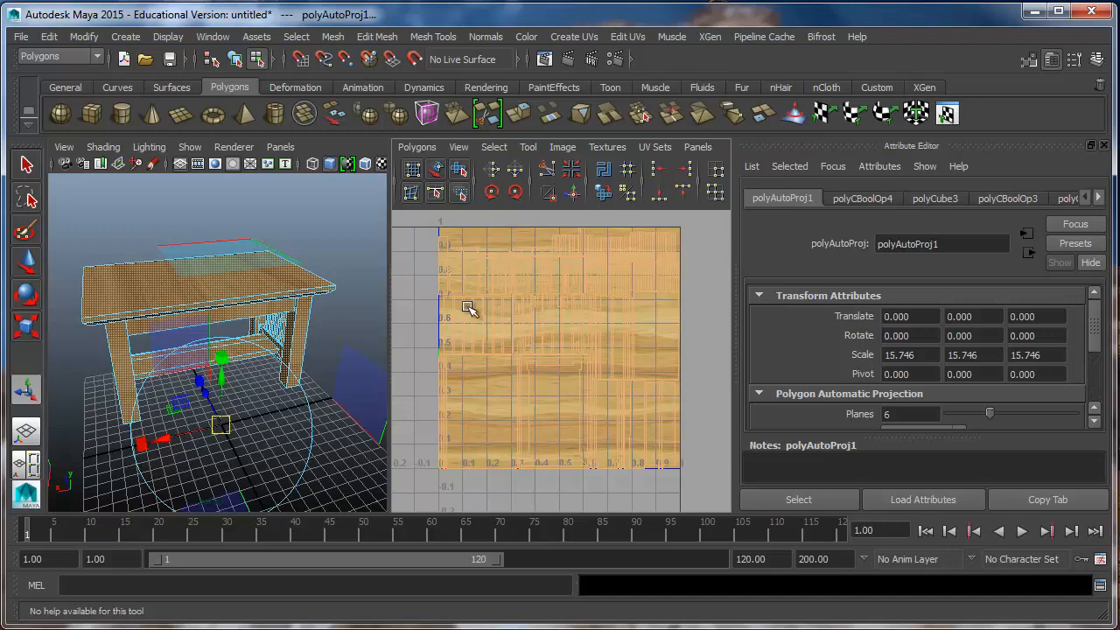
Step: Reselect the table as an object and inspect its remapped UVs and the wood grain up close
click(155, 229)
right_drag(152, 298, 205, 277)
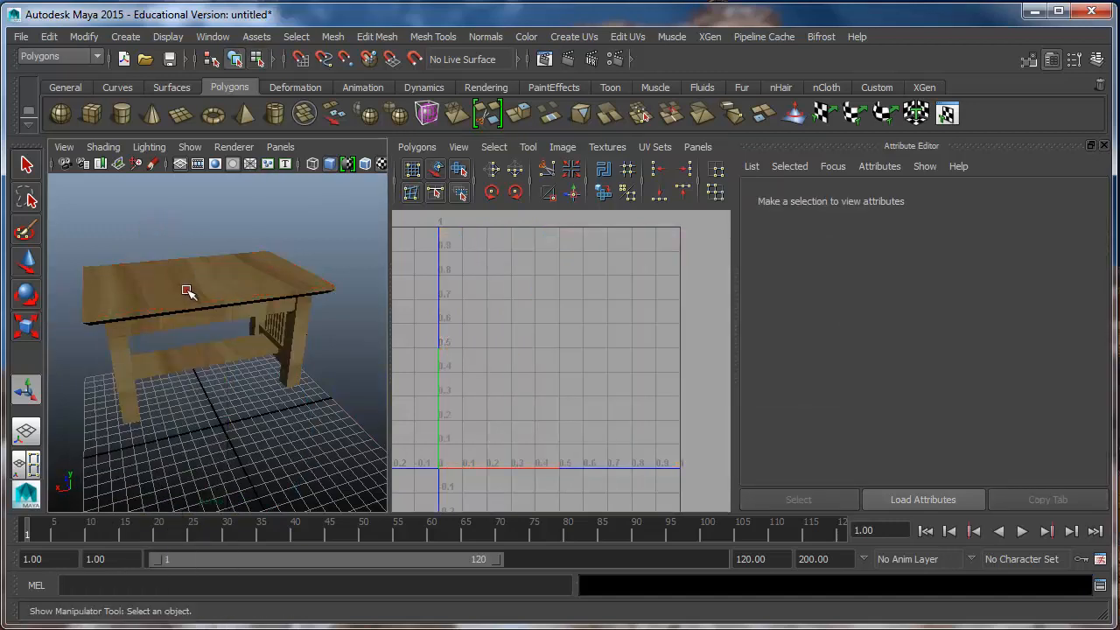
click(225, 324)
scroll(289, 333, up, 5)
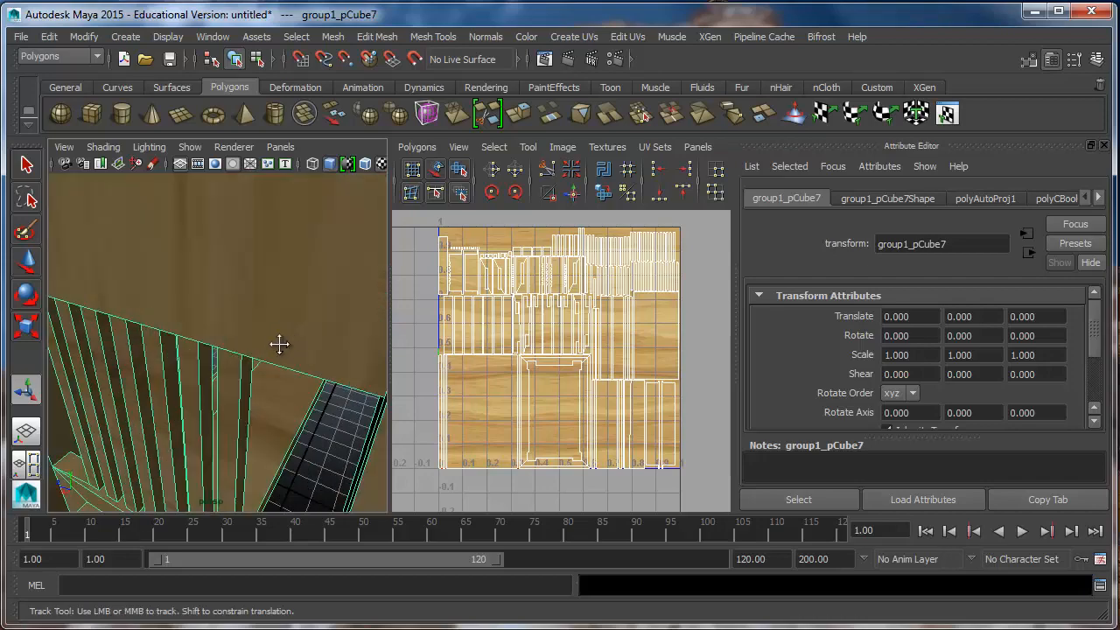
alt+middle_drag(277, 342, 257, 364)
scroll(256, 364, up, 2)
scroll(257, 363, down, 4)
mouse_move(258, 363)
alt+mouse_down()
mouse_move(172, 413)
mouse_move(30, 340)
mouse_move(131, 332)
mouse_move(95, 329)
mouse_move(262, 360)
mouse_move(273, 348)
alt+mouse_up()
scroll(112, 329, down, 5)
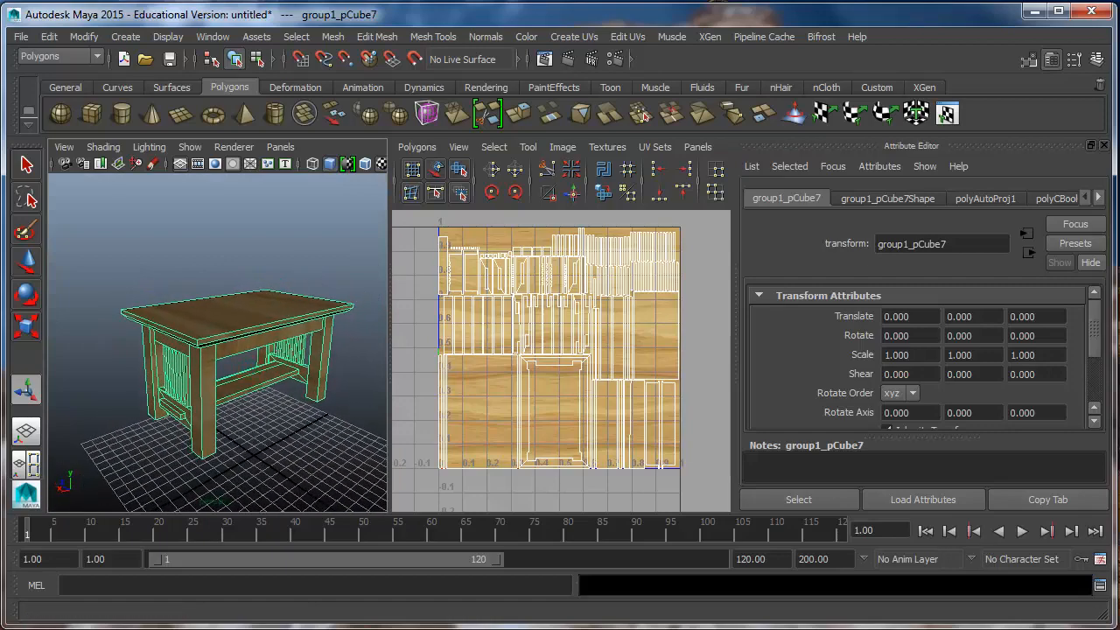
Step: Render the current perspective view of the table, check the wood texture and close the render
click(568, 58)
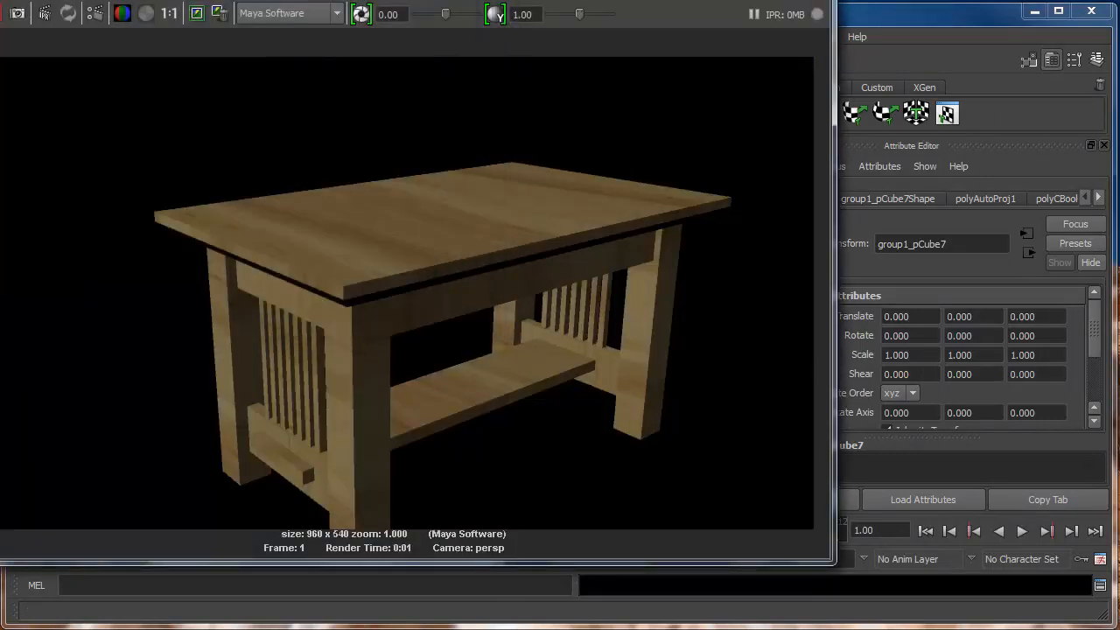
drag(470, 0, 591, 2)
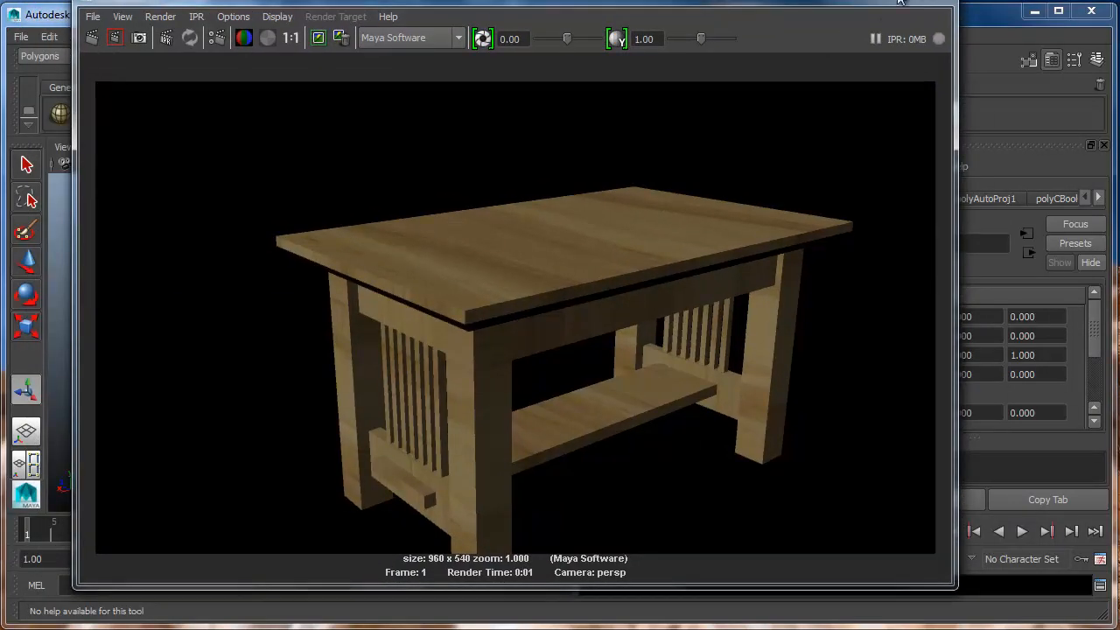
click(933, 1)
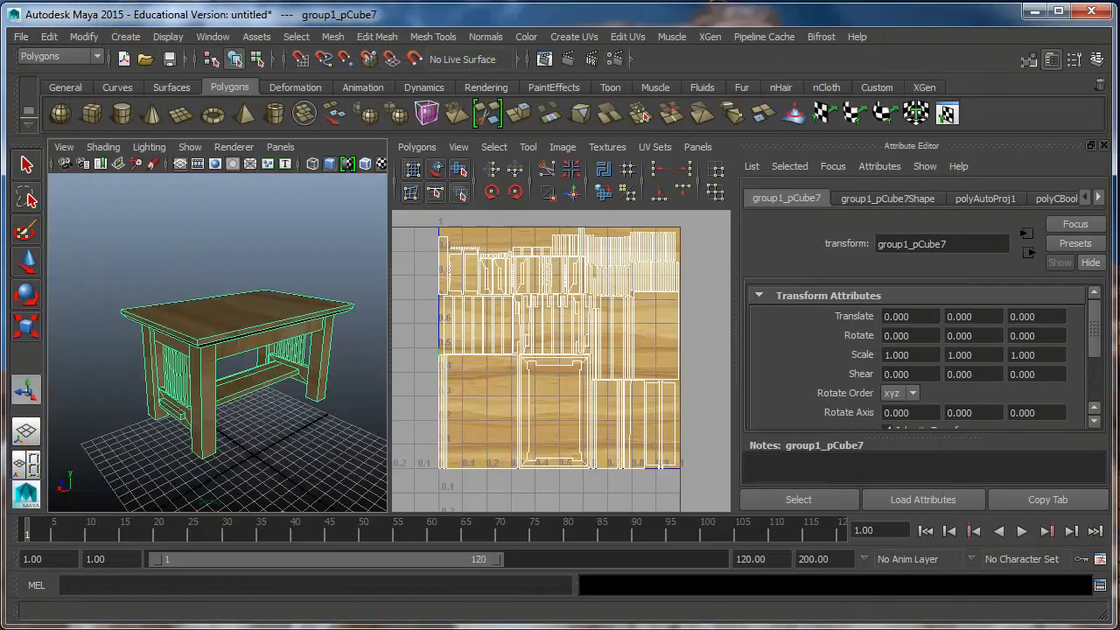
Step: Return to the Hypershade/Persp layout and show the Repeat UV settings of the wood texture's place2dTexture node
click(31, 466)
right_click(31, 469)
click(101, 581)
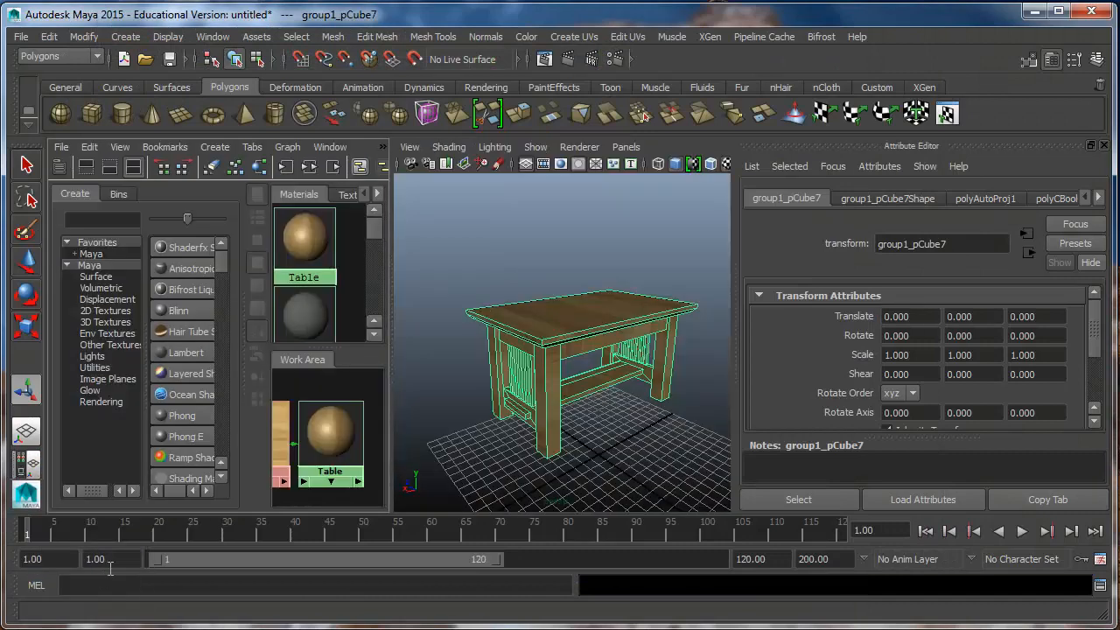
scroll(307, 444, down, 3)
alt+middle_drag(291, 446, 315, 410)
scroll(316, 416, up, 2)
click(290, 388)
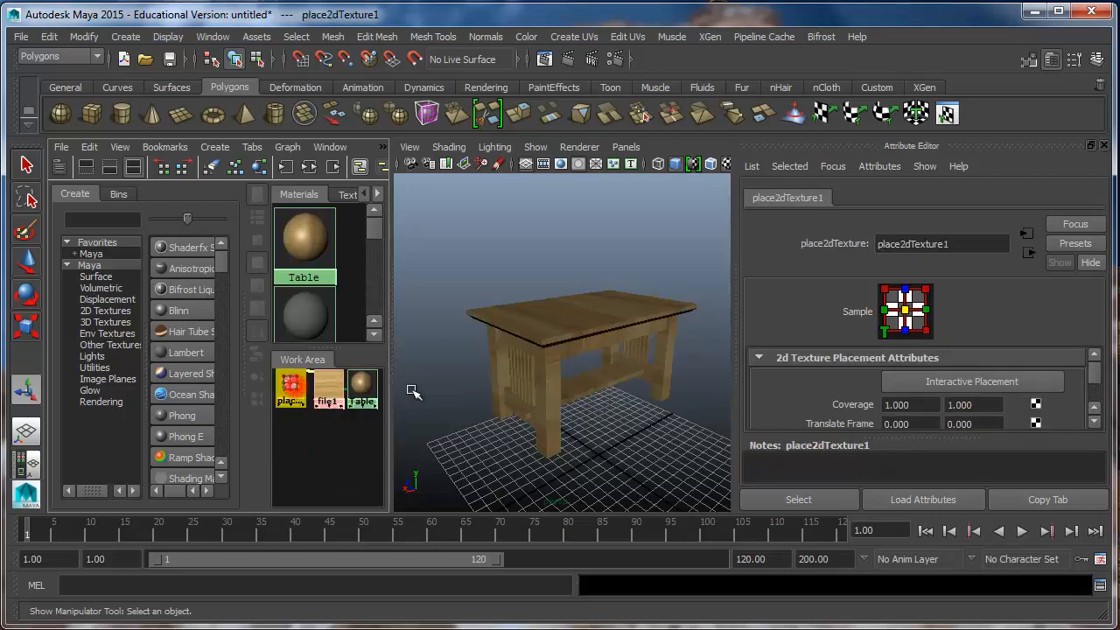
drag(1094, 378, 1083, 393)
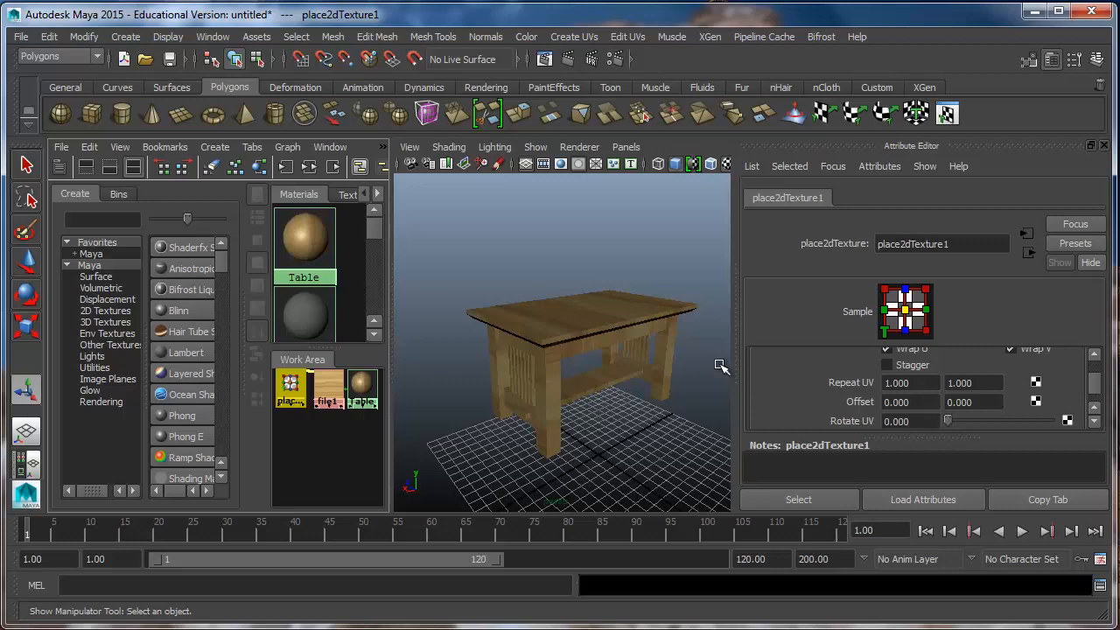
Step: Set the wood texture's Repeat UV to 2 in both directions
drag(914, 390, 788, 383)
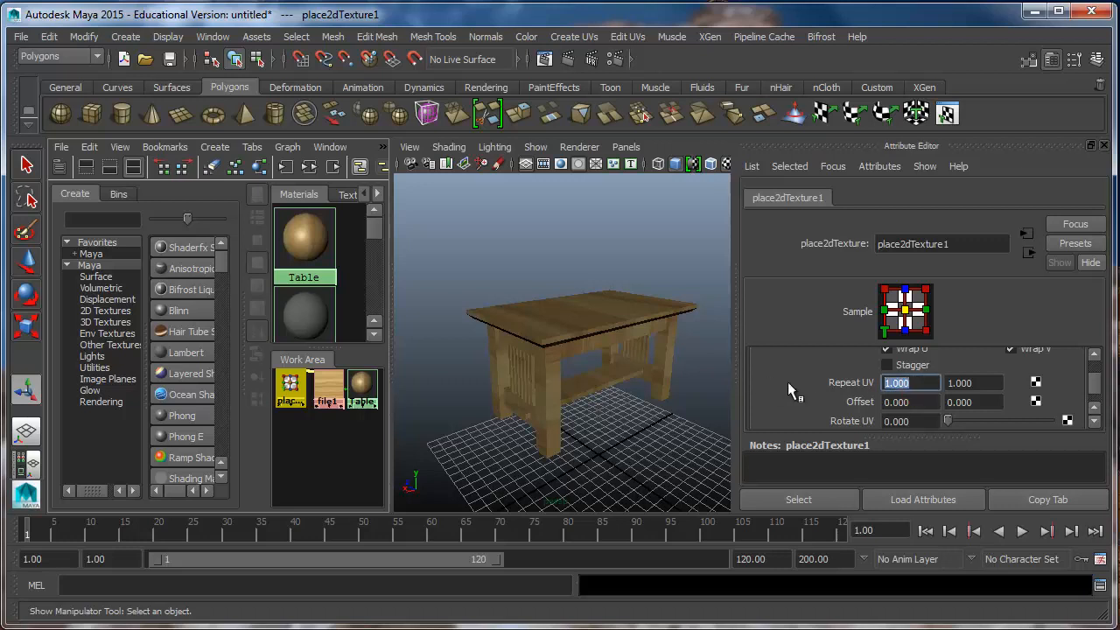
text(2)
key(Tab)
text(2)
key(Tab)
scroll(602, 357, up, 3)
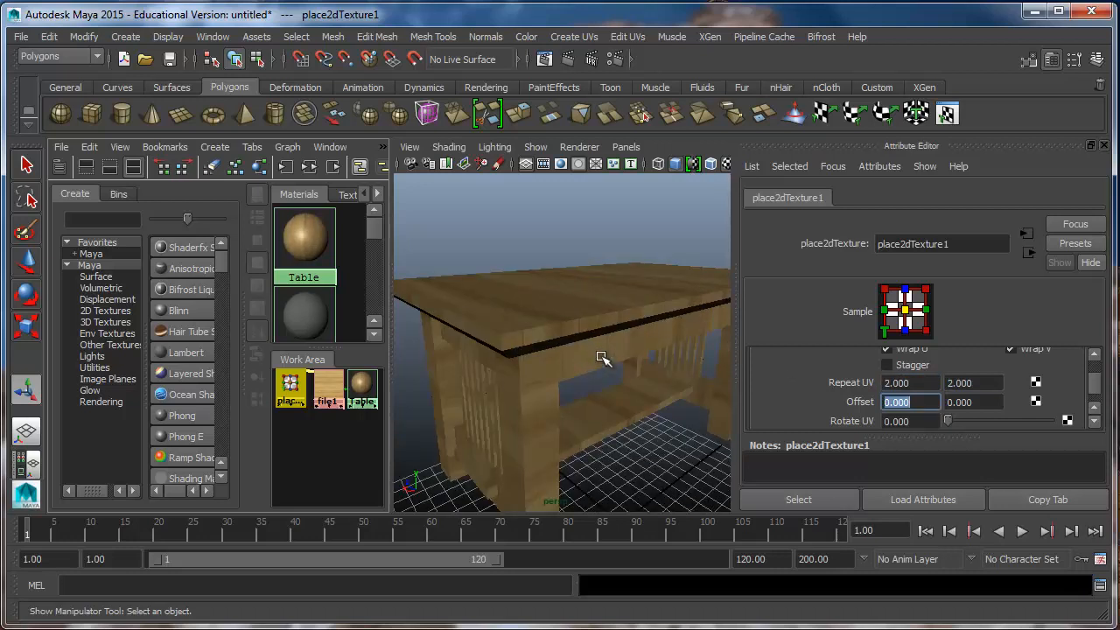
Step: Set the wood texture's Repeat UV to 3 in both directions and check the grain on the tabletop
drag(922, 382, 817, 381)
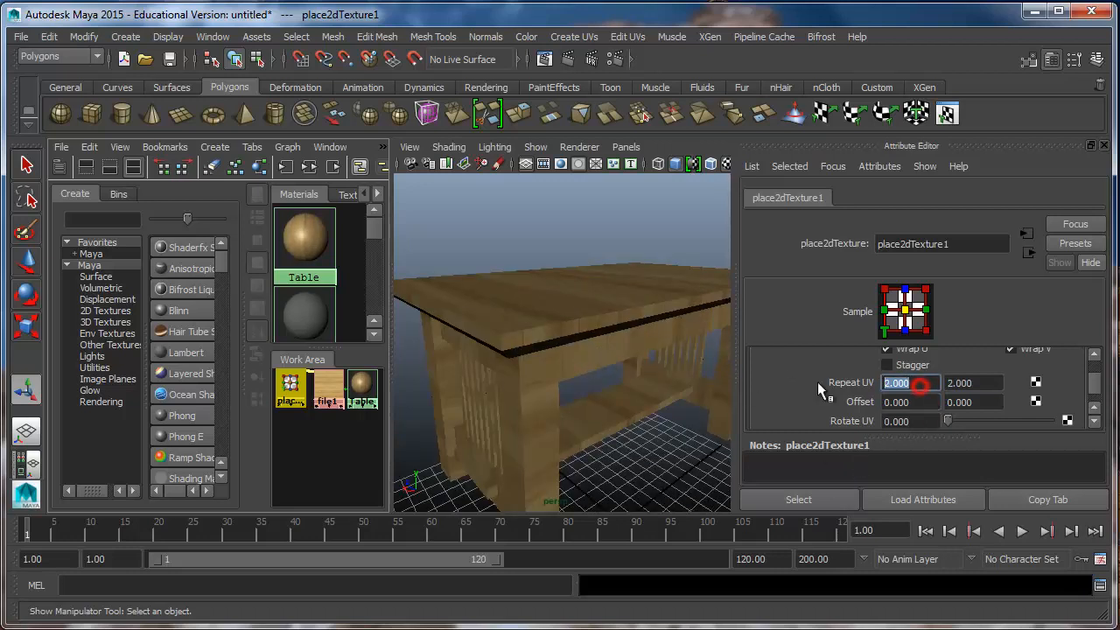
text(3)
key(Tab)
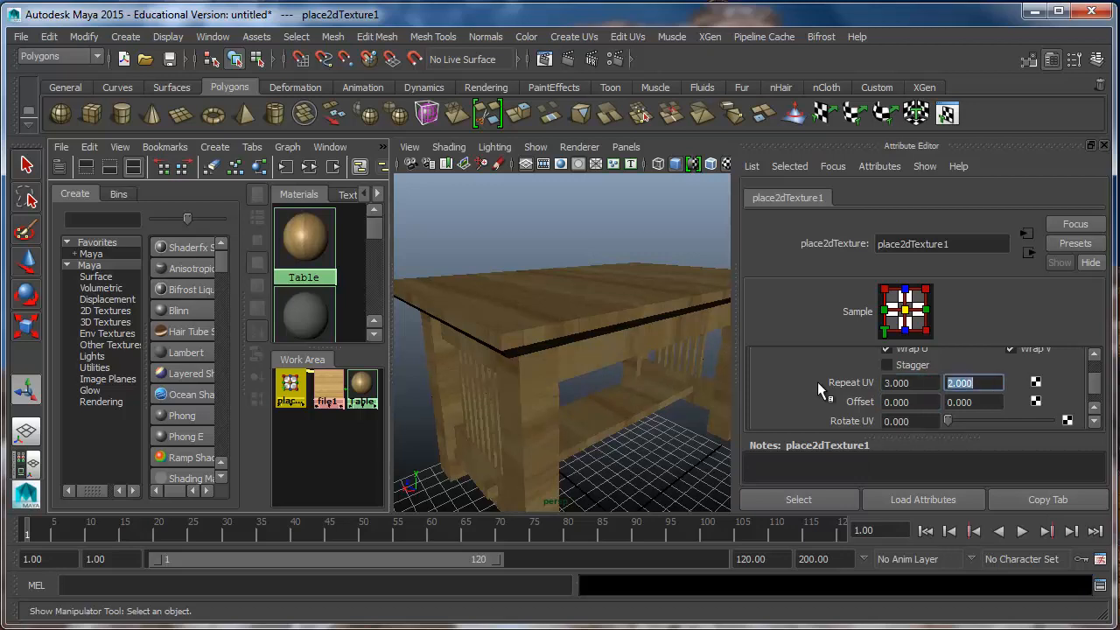
text(3)
key(Tab)
click(528, 230)
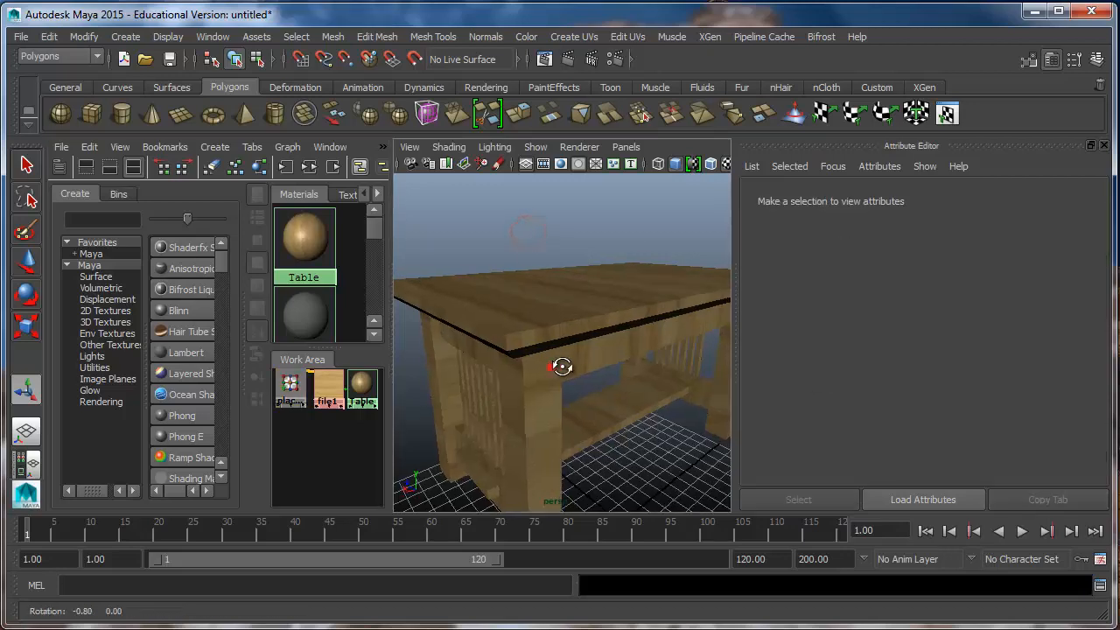
alt+drag(563, 362, 547, 383)
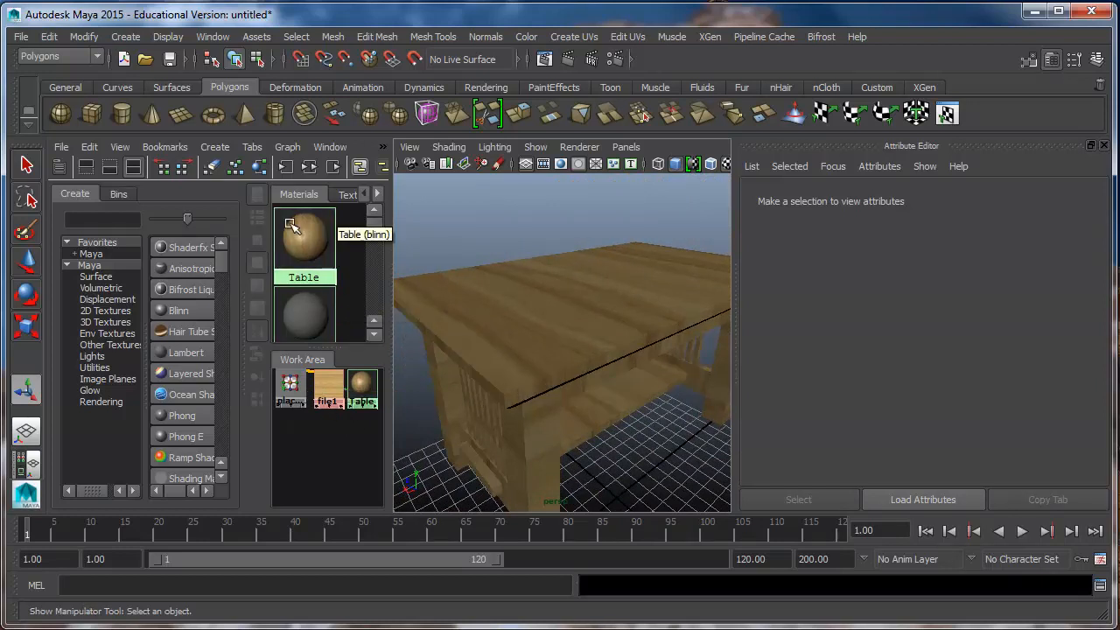
Step: Graph the Table material's network, widen the Hypershade and review the material's attributes and the texture placement settings
right_drag(299, 246, 289, 278)
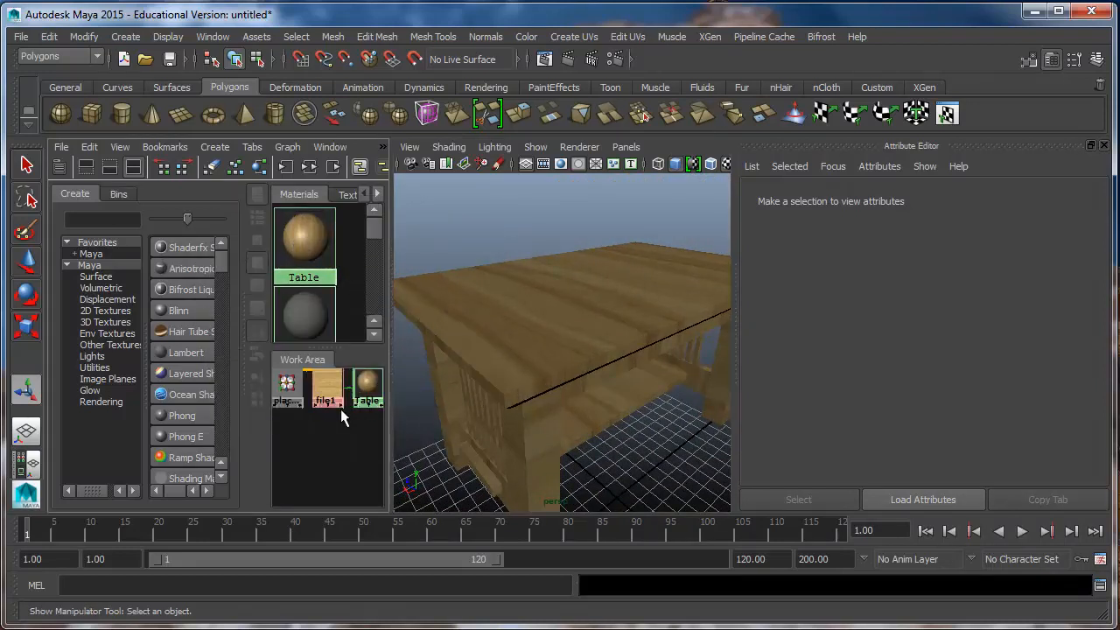
click(363, 379)
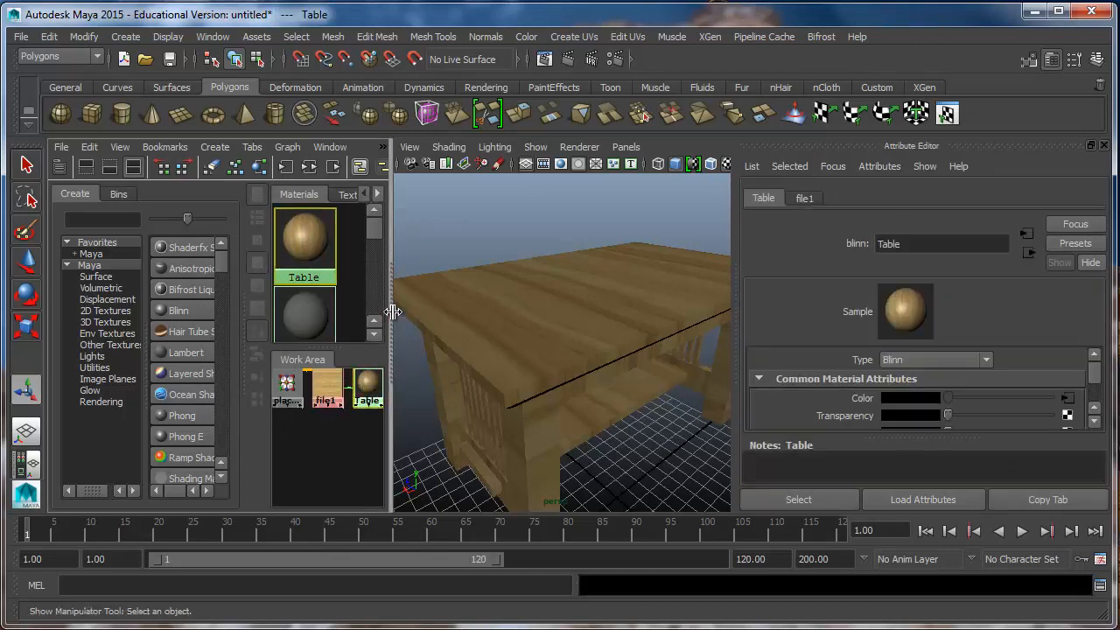
drag(390, 310, 483, 310)
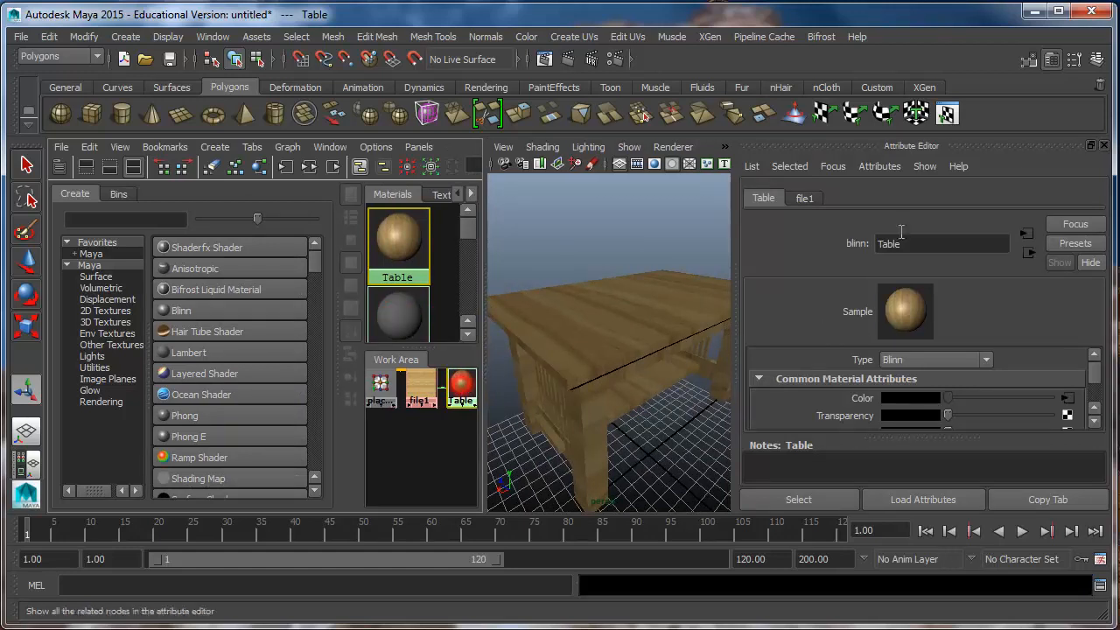
scroll(957, 408, down, 2)
scroll(945, 398, up, 2)
scroll(946, 392, down, 2)
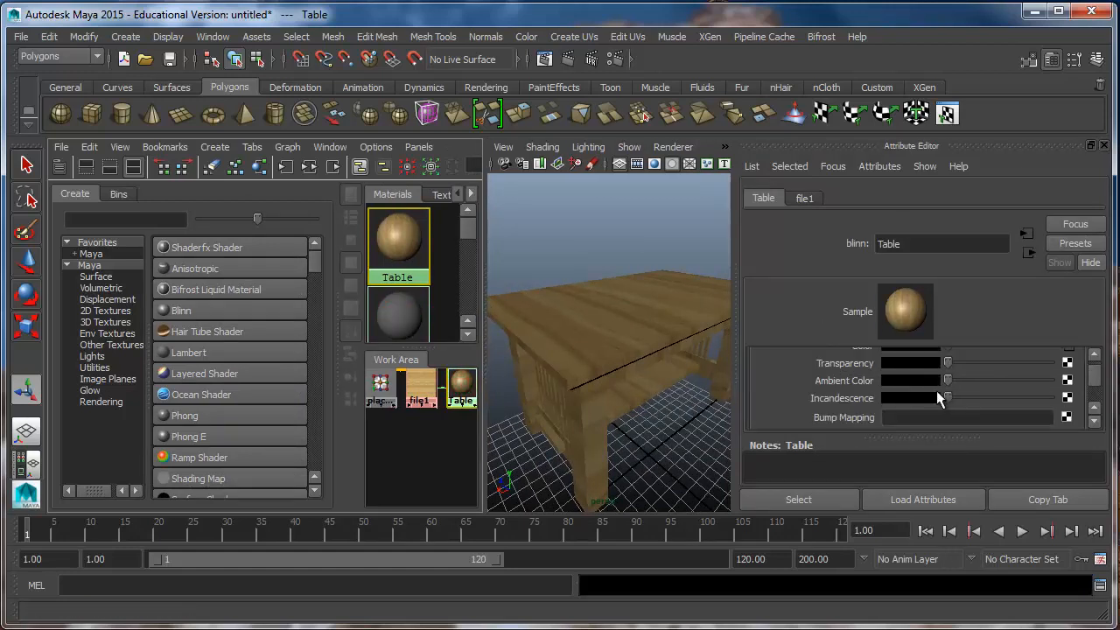
scroll(933, 392, up, 2)
scroll(932, 392, down, 2)
click(379, 391)
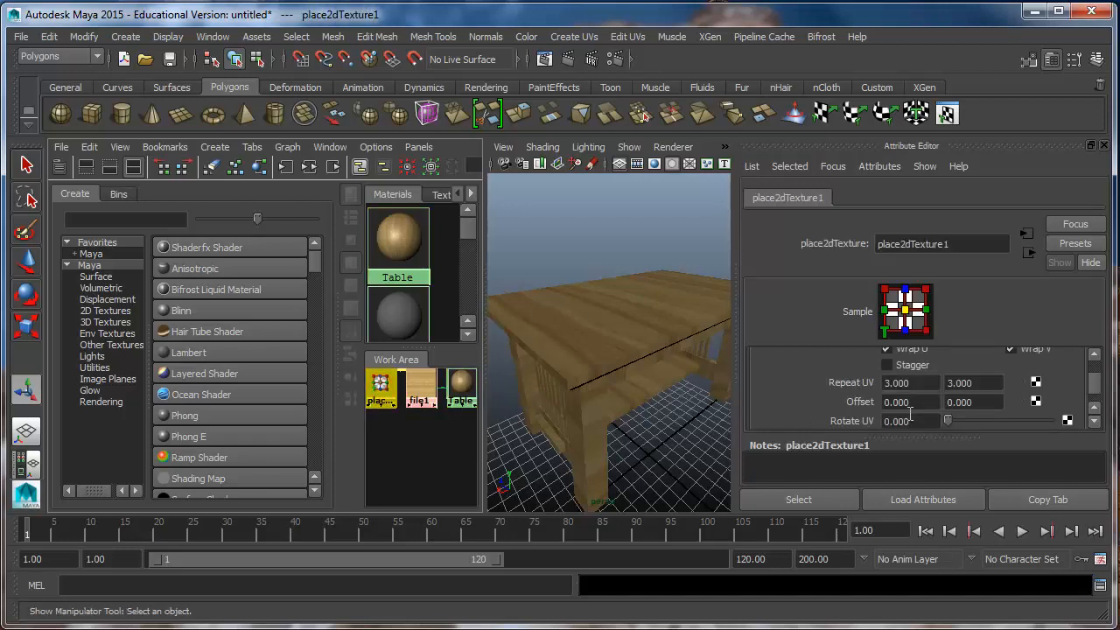
Step: Render the close-up perspective view of the table and examine the repeated wood grain
click(570, 57)
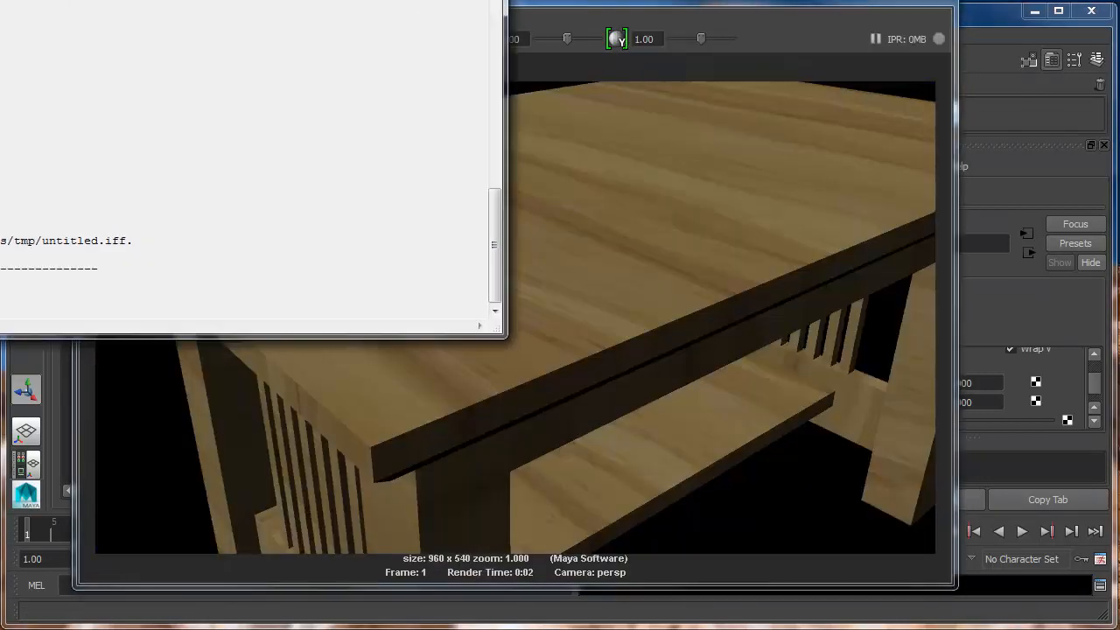
click(520, 162)
scroll(540, 225, down, 1)
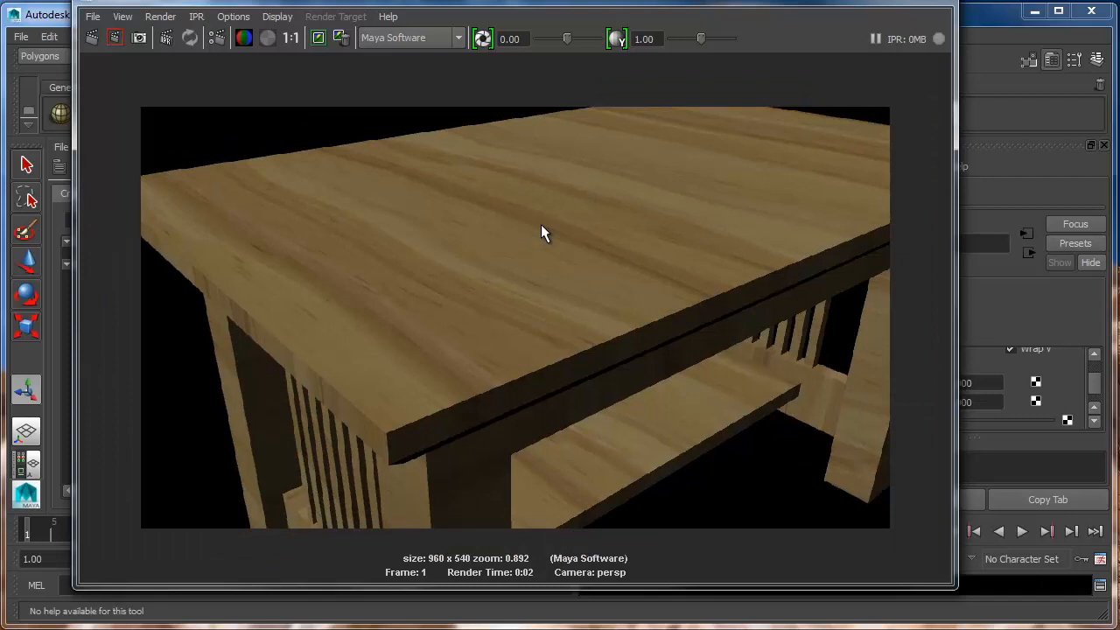